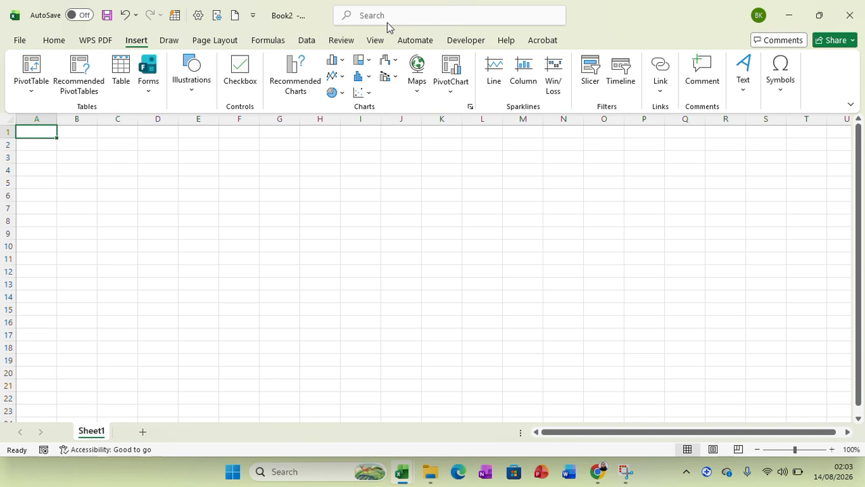
- Open the SmartArt graphic chooser and browse the List, Process, Cycle, Hierarchy, Relationship and Matrix layouts
left_click(193, 91)
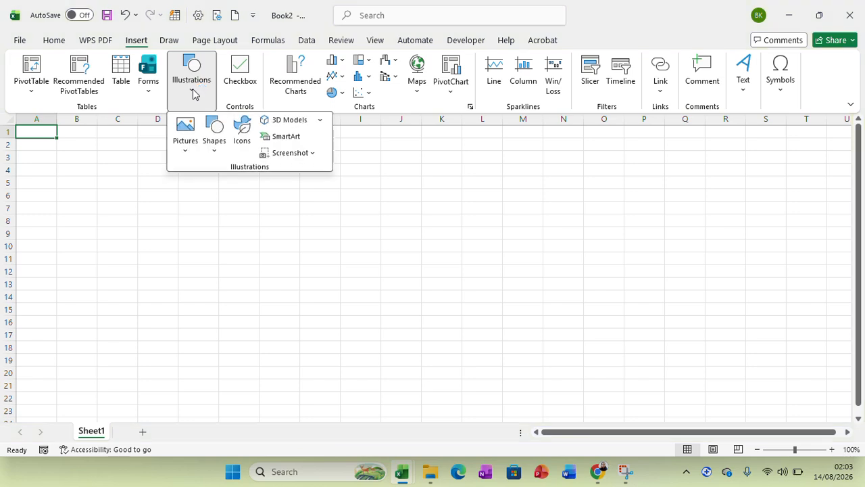
left_click(285, 137)
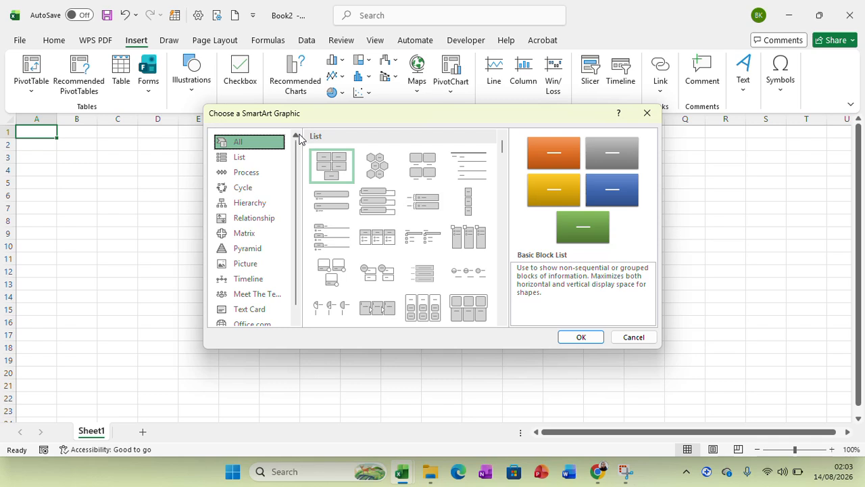
left_click(265, 161)
left_click(253, 176)
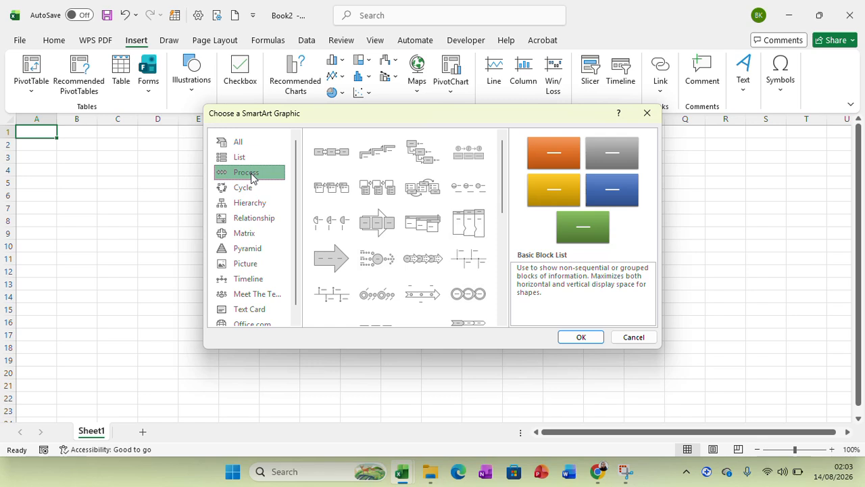
left_click(252, 190)
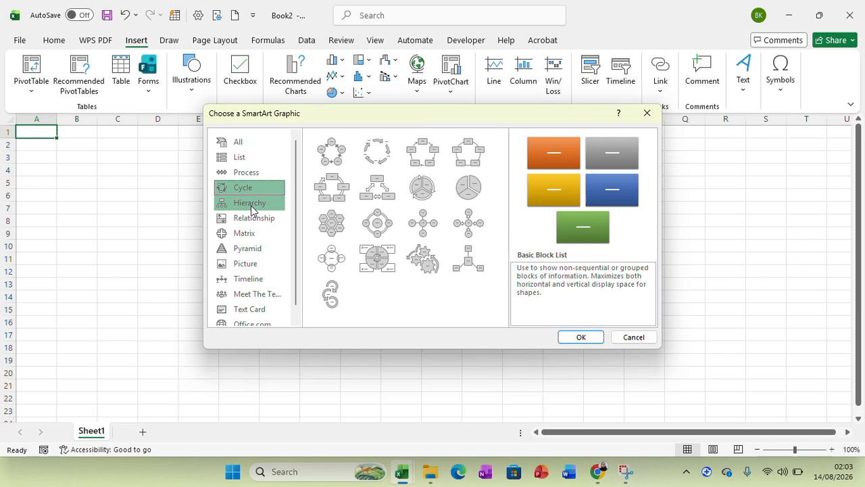
left_click(252, 204)
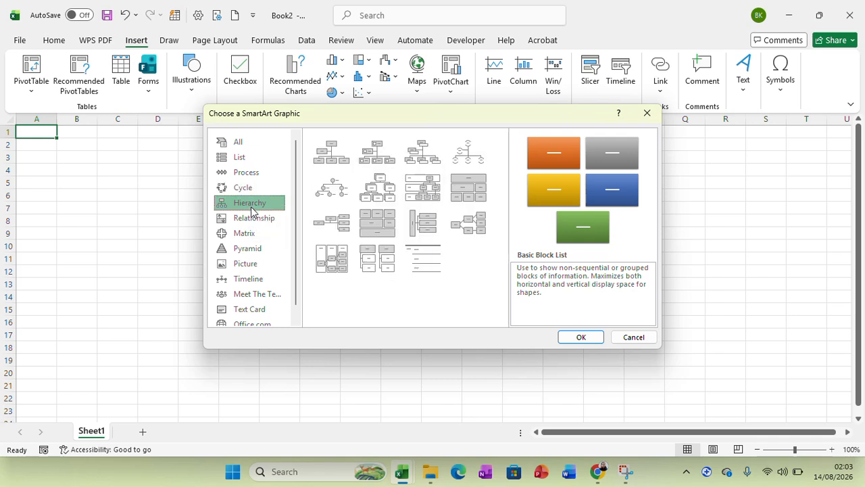
left_click(252, 217)
left_click(248, 233)
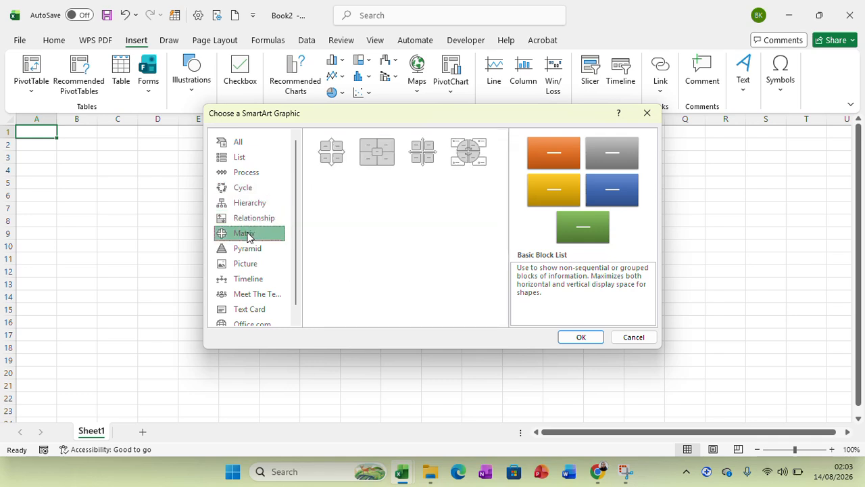
- Insert a Vertical Chevron List SmartArt graphic from the List category
left_click(240, 157)
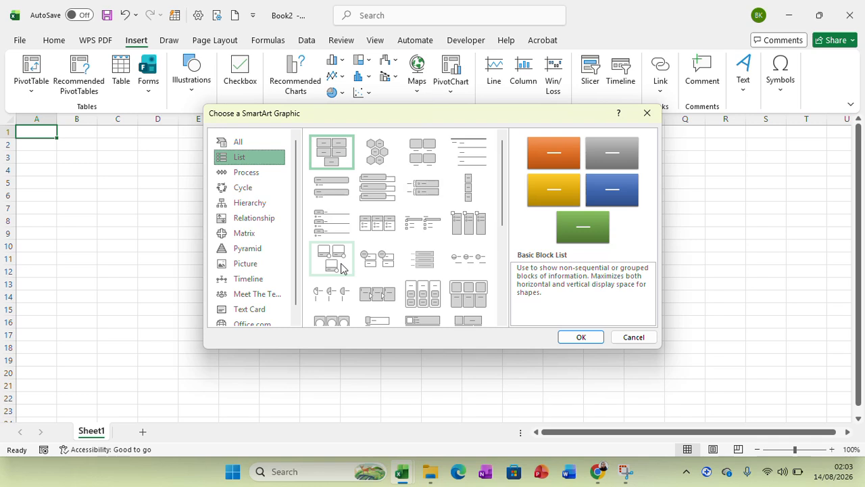
left_click(501, 245)
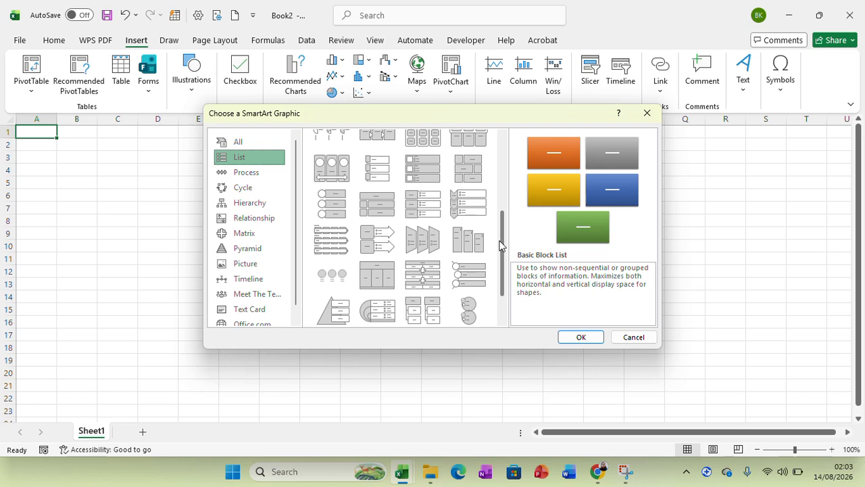
scroll(473, 230, "up", 1)
left_click(469, 217)
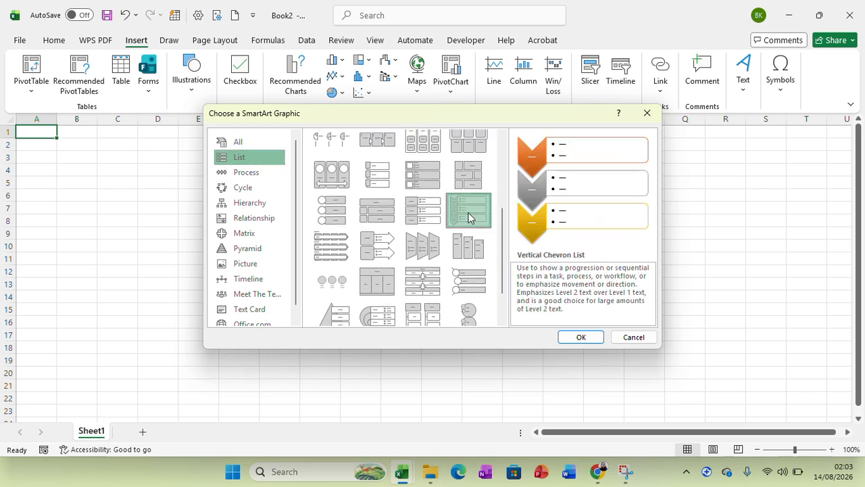
left_click(576, 337)
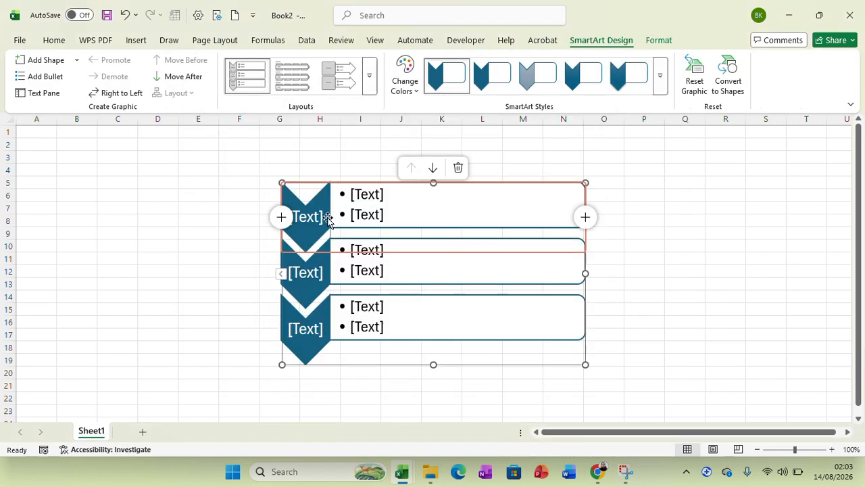
- Label the first chevron of the SmartArt graphic "Outputs"
left_click(320, 217)
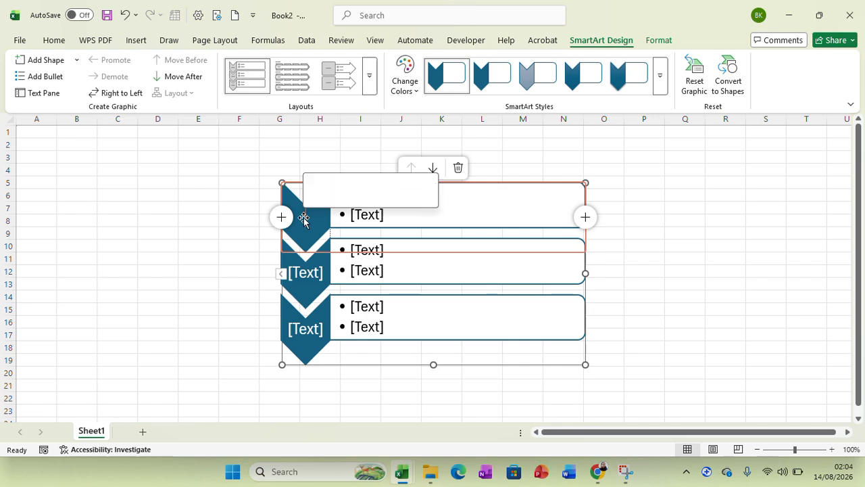
type("0")
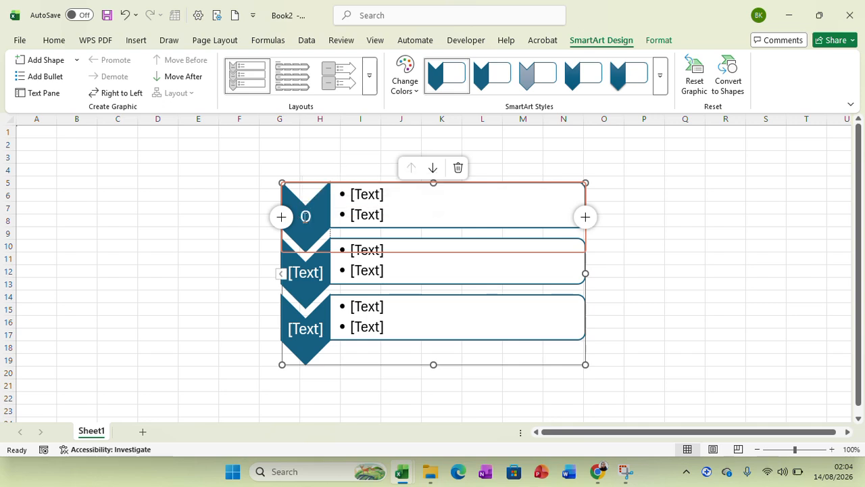
type("utputs")
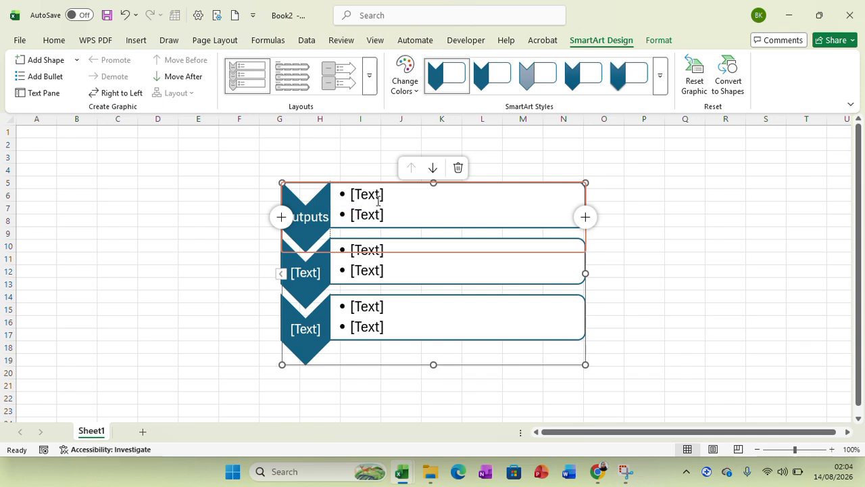
- Fill the two bullets beside the Outputs chevron with "Training 20 farmers" and "Supply seed"
left_click(377, 199)
type("Training")
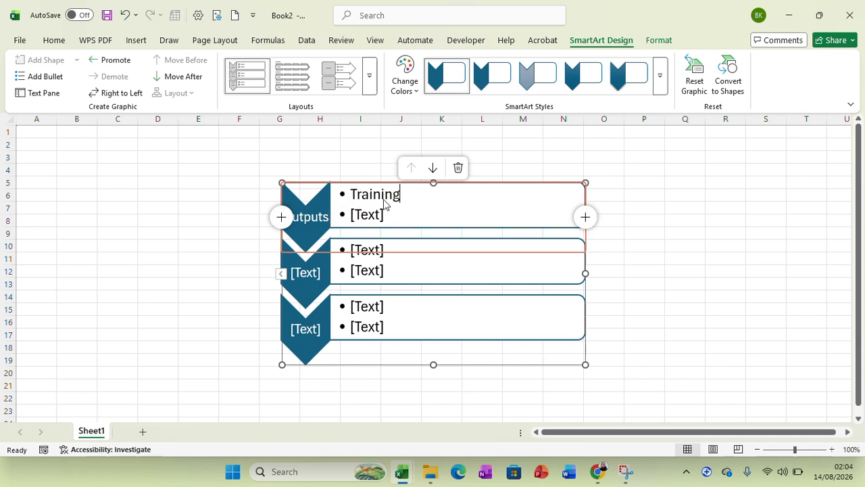
type(" 20 fa")
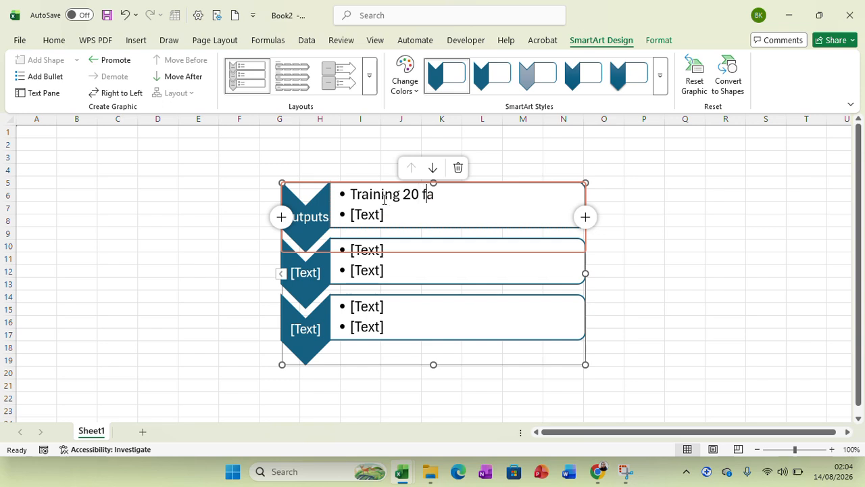
type("rmers")
left_click(387, 217)
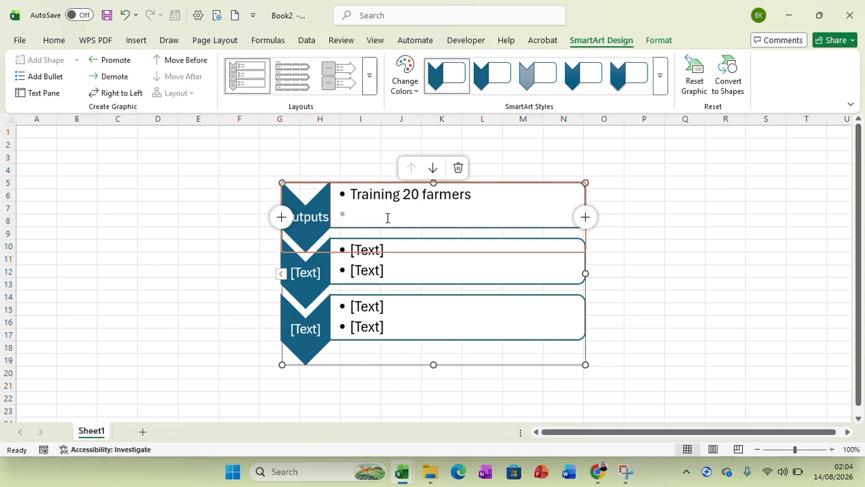
type("Supply seed")
- Label the second chevron of the SmartArt graphic "Outcome"
left_click(318, 273)
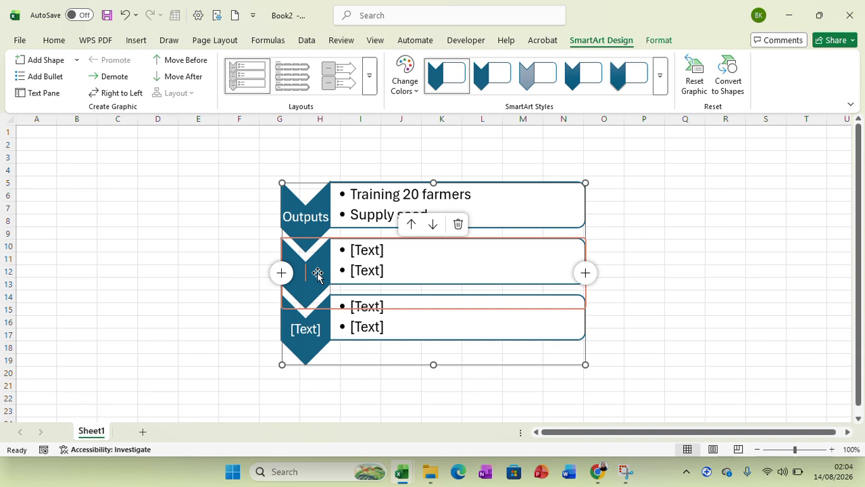
type("Outcome")
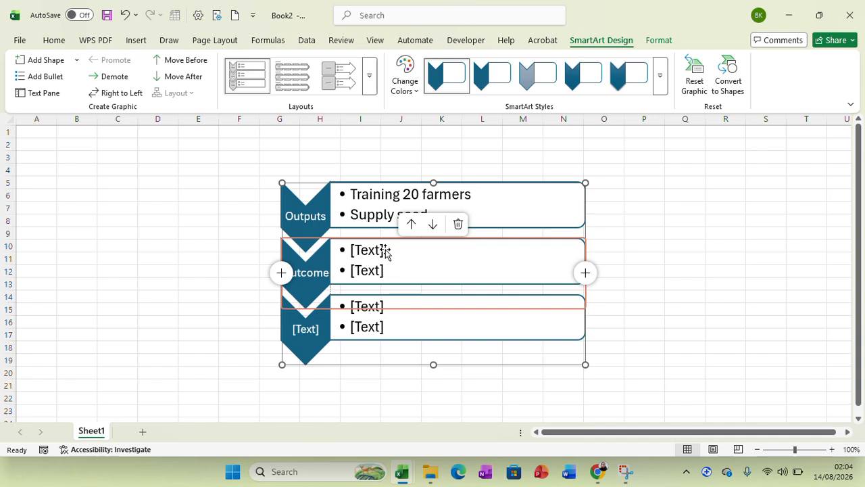
- Enter "Increased in come" as the first bullet beside the Outcome chevron and place the cursor in the second bullet
left_click(384, 250)
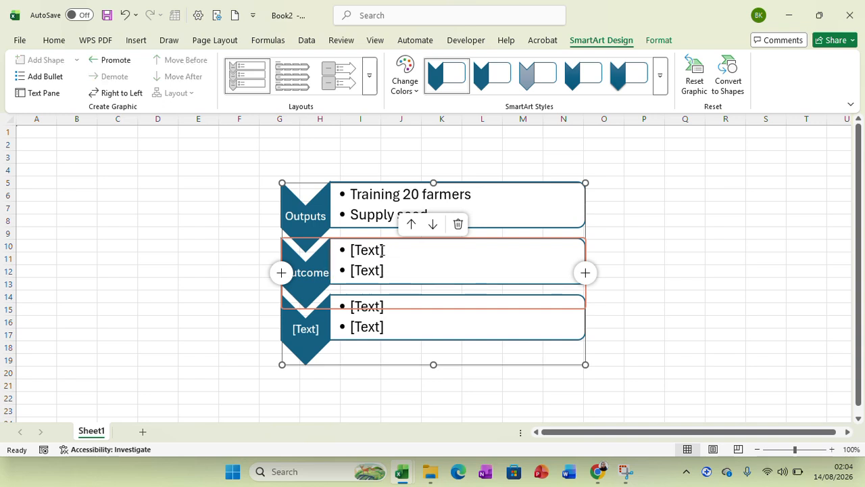
left_click(385, 251)
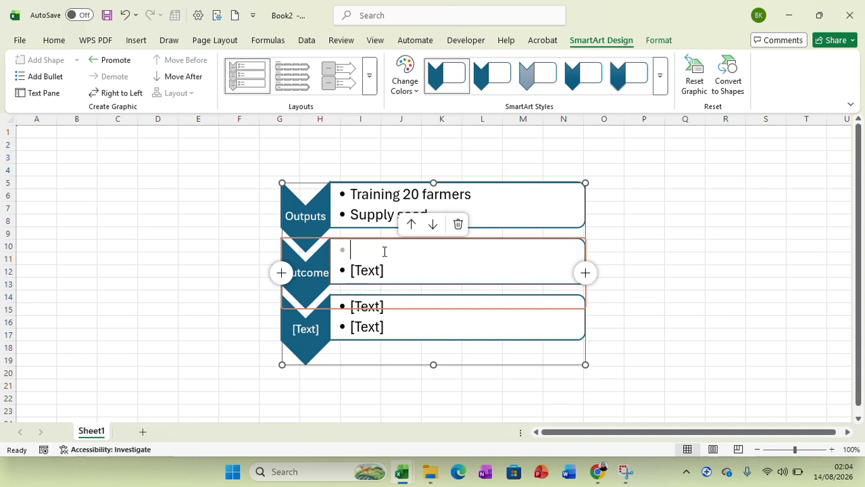
type("Increans")
key("BackSpace")
key("BackSpace")
key("BackSpace")
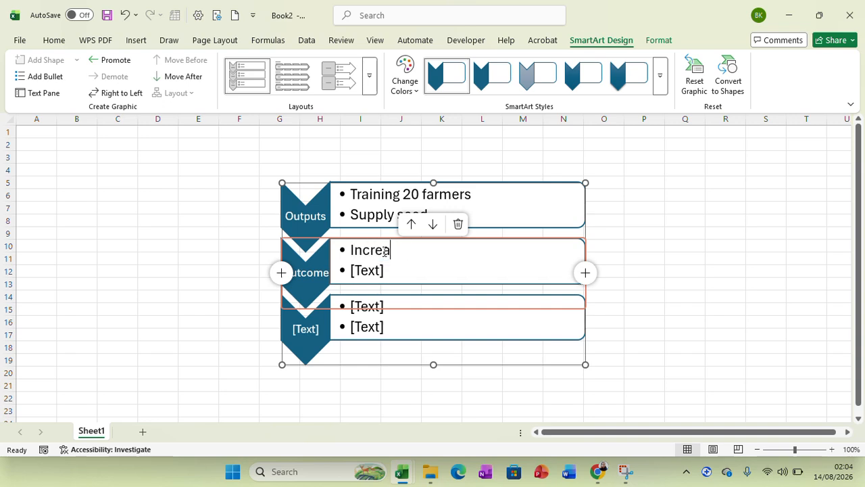
type("ased in come")
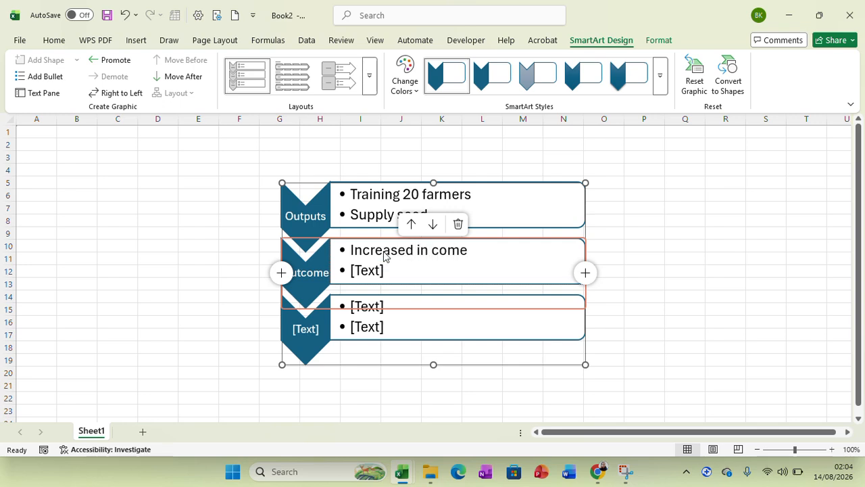
key("BackSpace")
type("e")
left_click(385, 269)
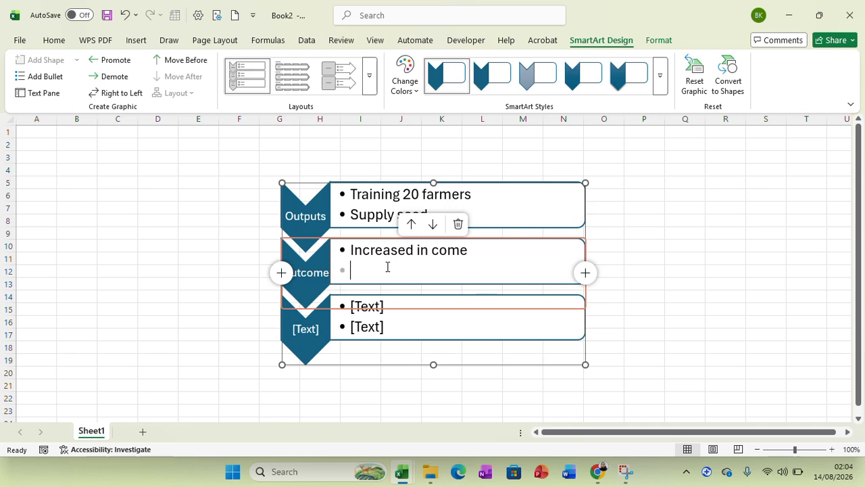
type("Improve")
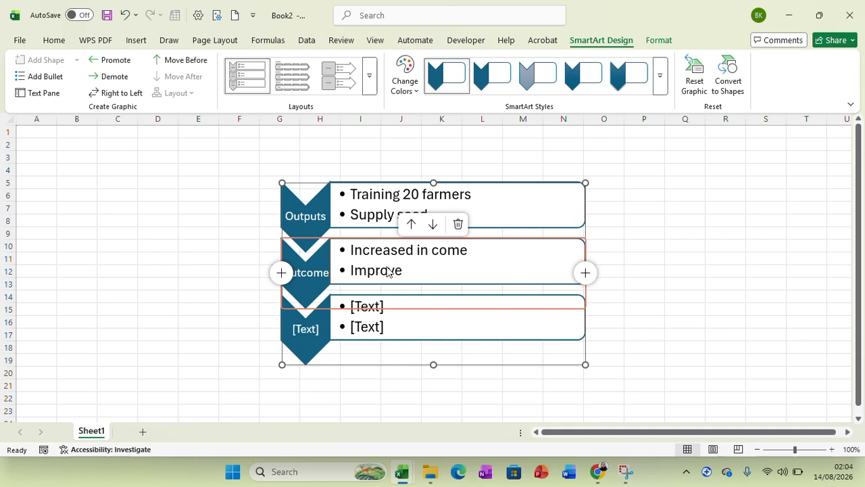
type(" food sec")
key("BackSpace")
key("BackSpace")
key("BackSpace")
key("BackSpace")
key("BackSpace")
key("BackSpace")
key("BackSpace")
key("BackSpace")
key("BackSpace")
key("BackSpace")
key("BackSpace")
key("BackSpace")
key("BackSpace")
key("BackSpace")
key("BackSpace")
type("incr")
key("BackSpace")
key("BackSpace")
key("BackSpace")
key("BackSpace")
key("BackSpace")
key("BackSpace")
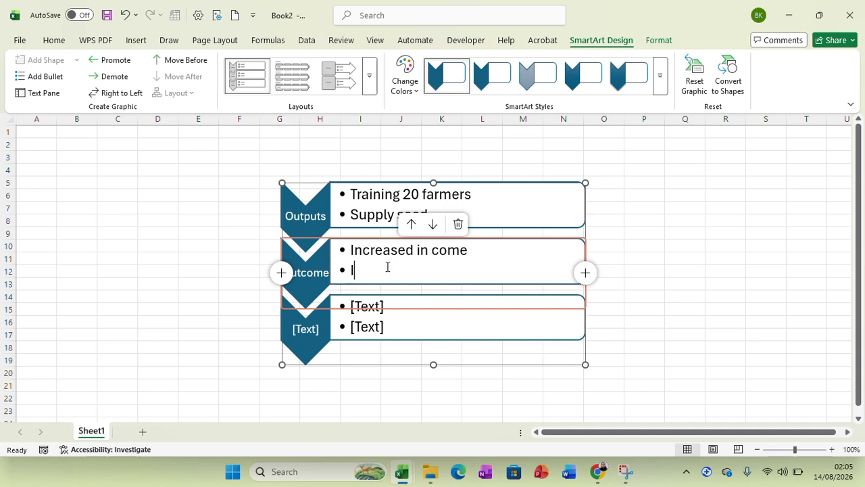
- Enter "Increase in yields" as the second bullet beside the Outcome chevron
type("Increase ")
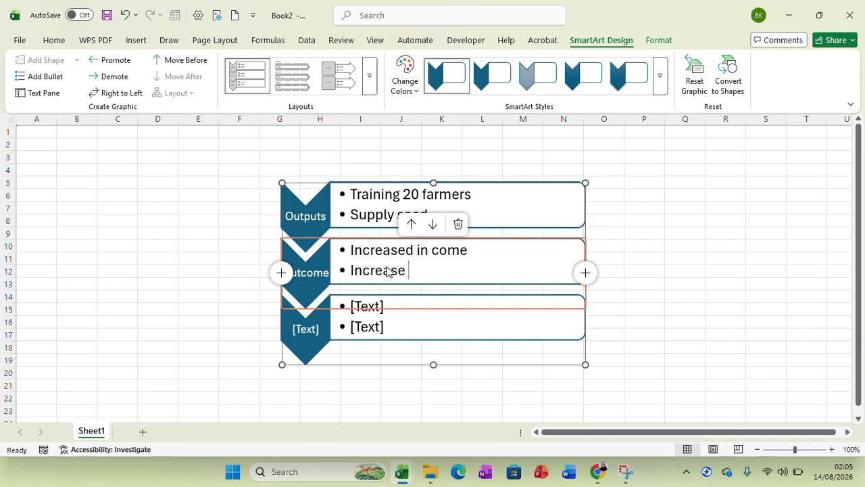
type("in yields")
- Label the third chevron "Impact" and enter "Food secure" as its first bullet
left_click(386, 308)
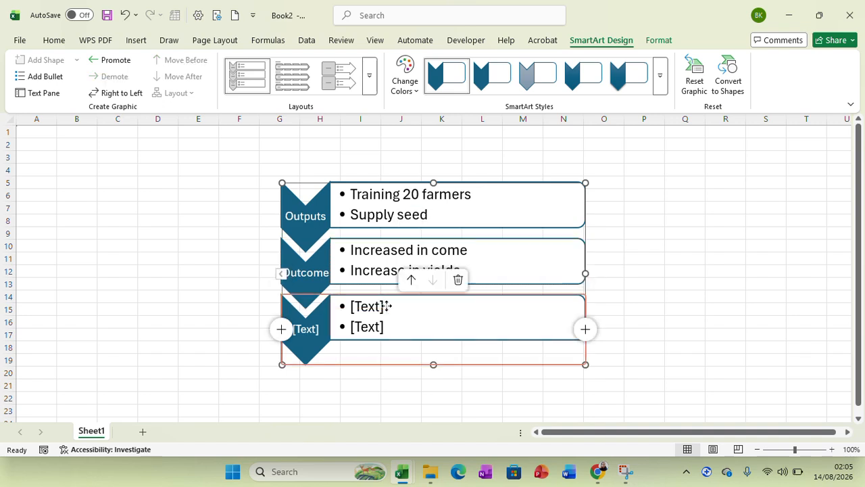
left_click(314, 327)
type("Impact")
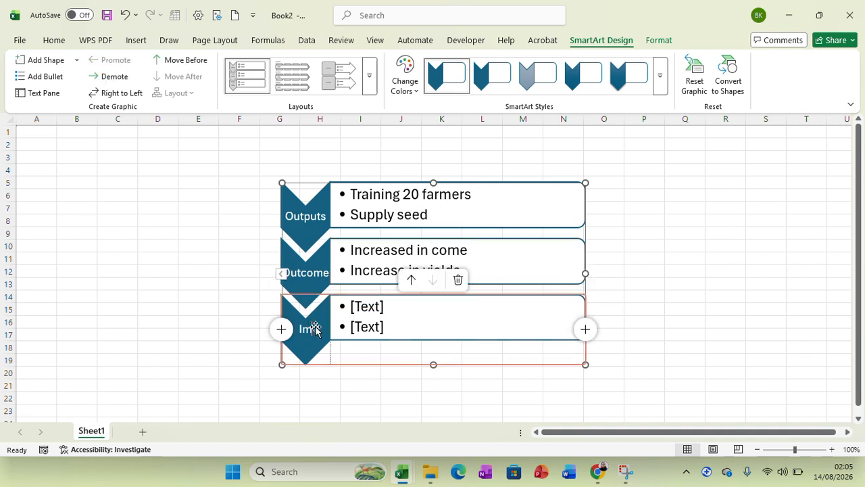
left_click(382, 306)
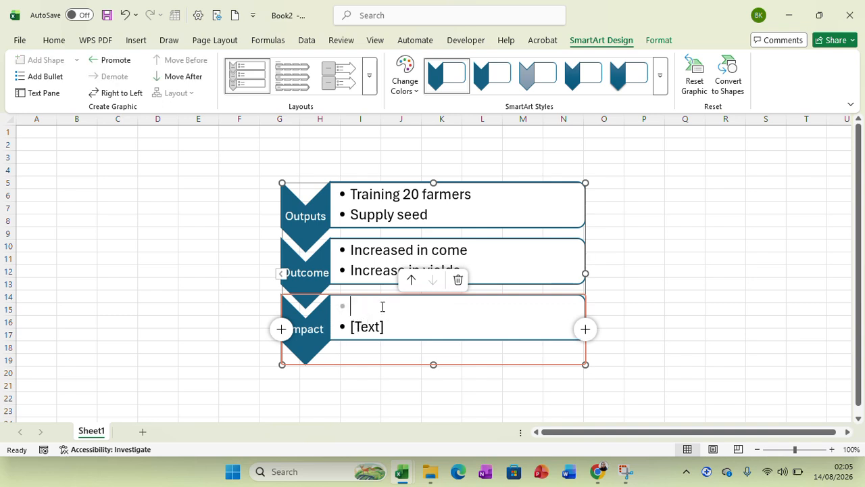
type("Food s")
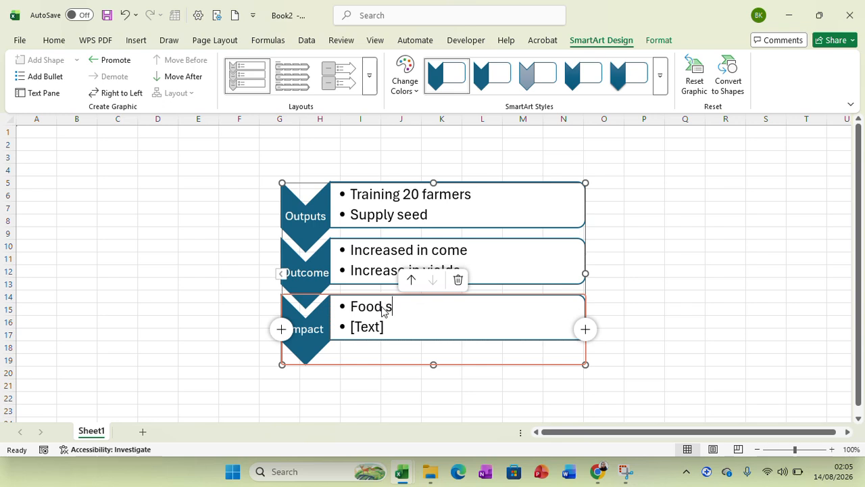
type("ecure")
- Try "Number of" as the second bullet beside the Impact chevron, and delete that bullet together with its text
left_click(386, 328)
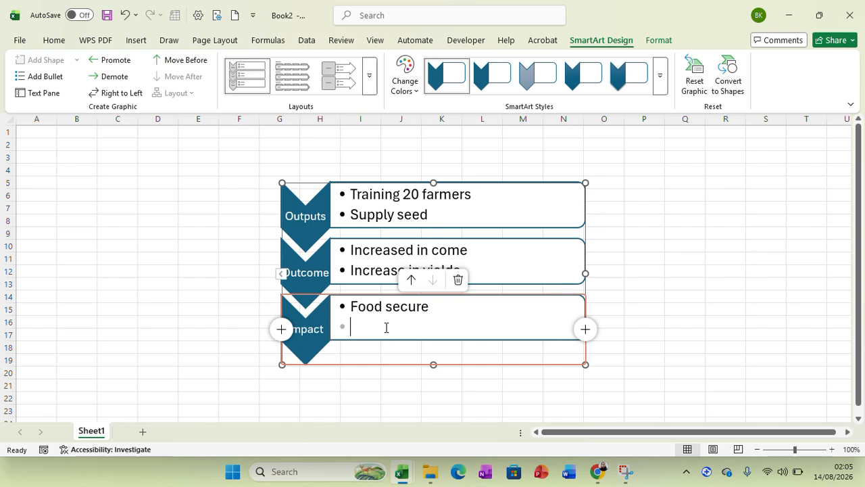
type("Number of")
key("BackSpace")
key("BackSpace")
key("BackSpace")
key("BackSpace")
key("BackSpace")
key("BackSpace")
key("BackSpace")
key("BackSpace")
key("BackSpace")
key("BackSpace")
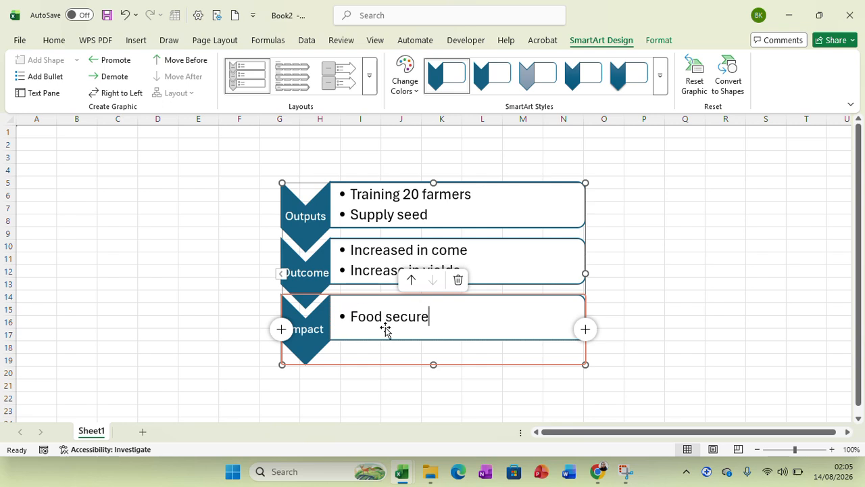
key("Return")
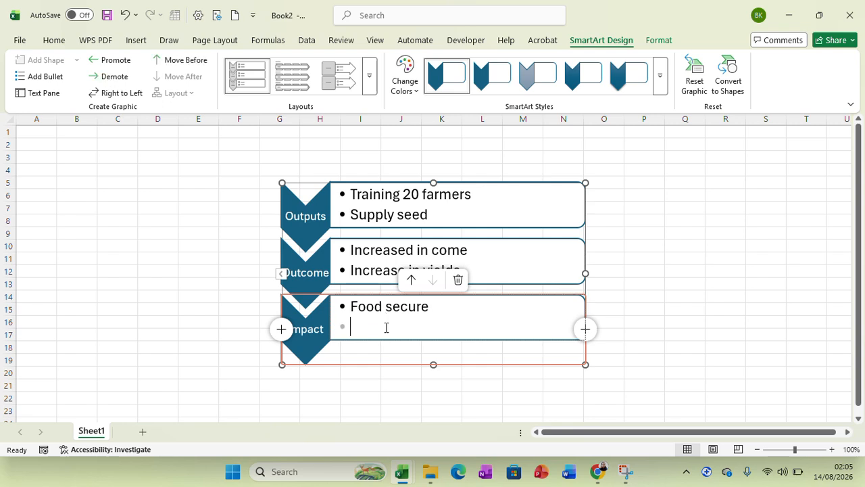
key("BackSpace")
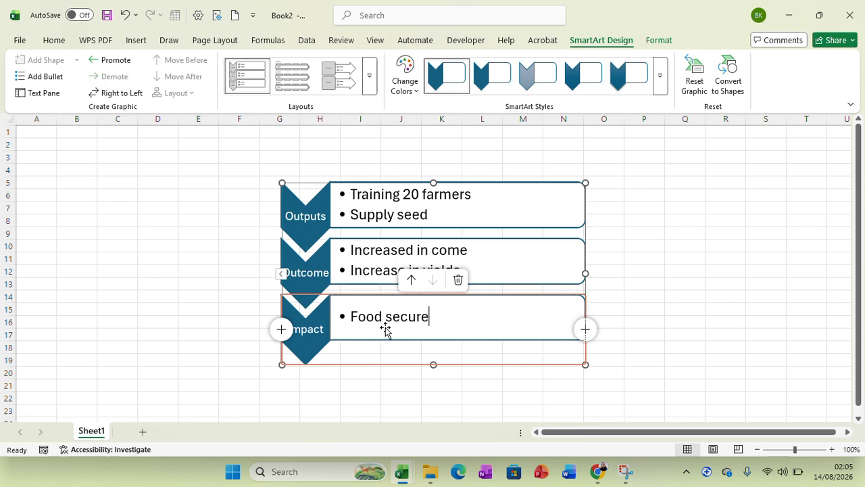
- Add "Adaptive and absorptive capacity" as the second bullet beside the Impact chevron and deselect the graphic
key("Return")
type("Ado")
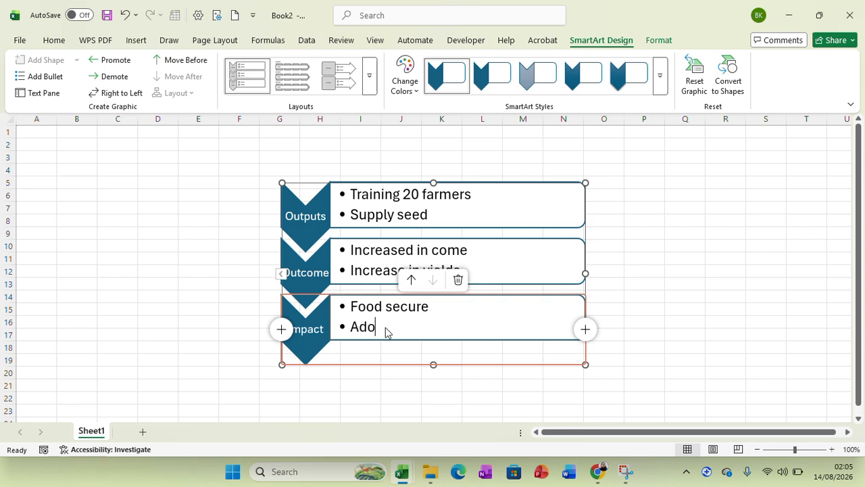
key("BackSpace")
type("aptive and")
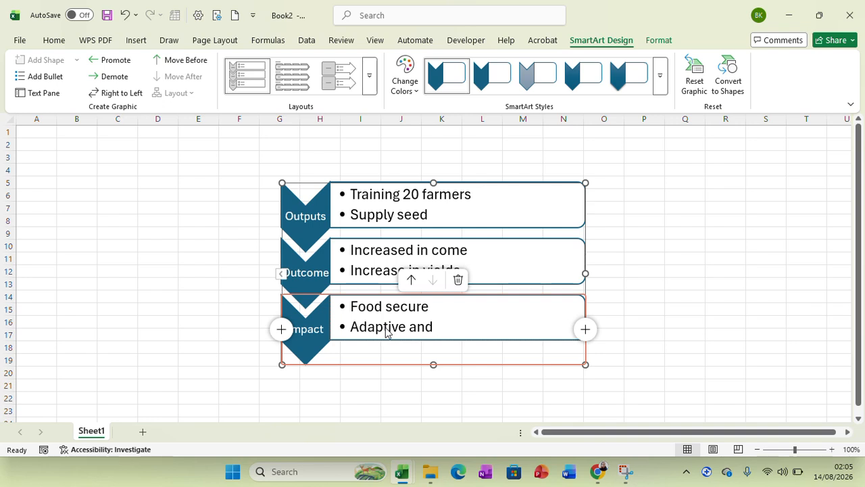
type(" absor")
type("ptive")
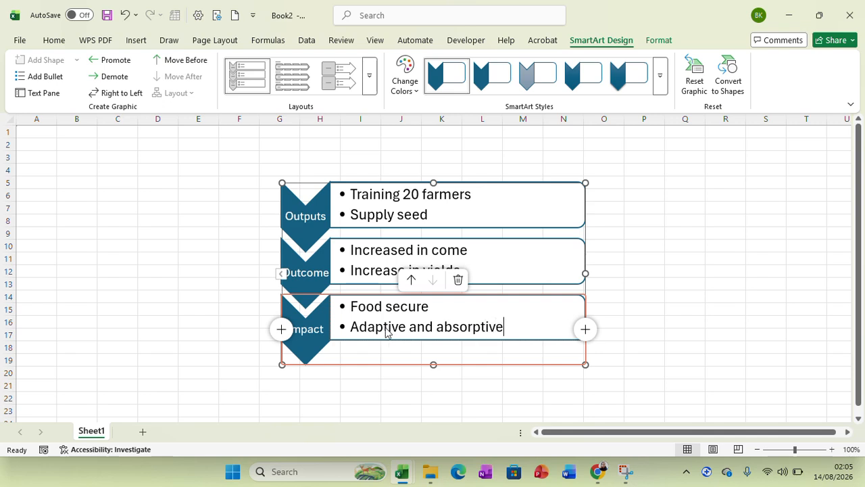
type(" capacity")
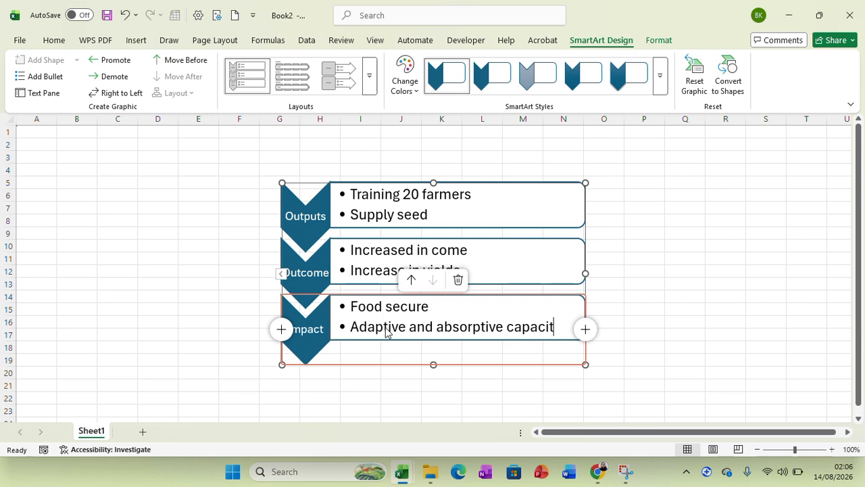
key("Escape")
key("Escape")
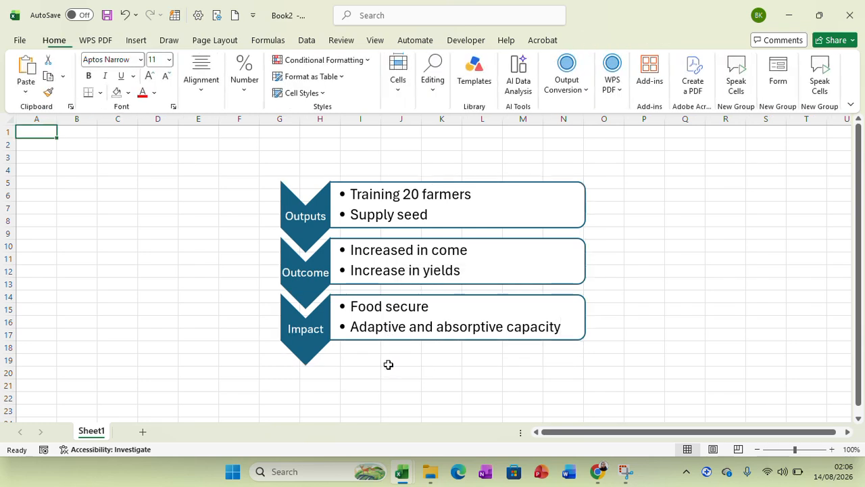
- Recolor the chevron list SmartArt with the second Colorful scheme, running from orange through lime to dark green
left_click(459, 274)
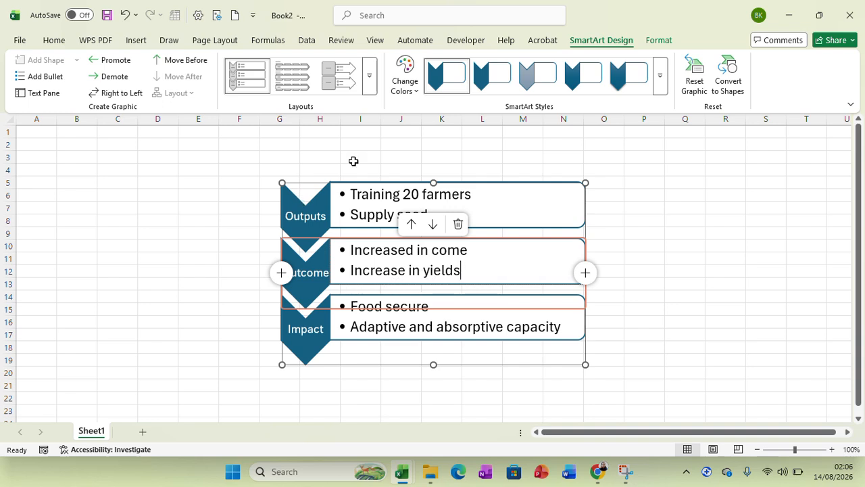
left_click(418, 96)
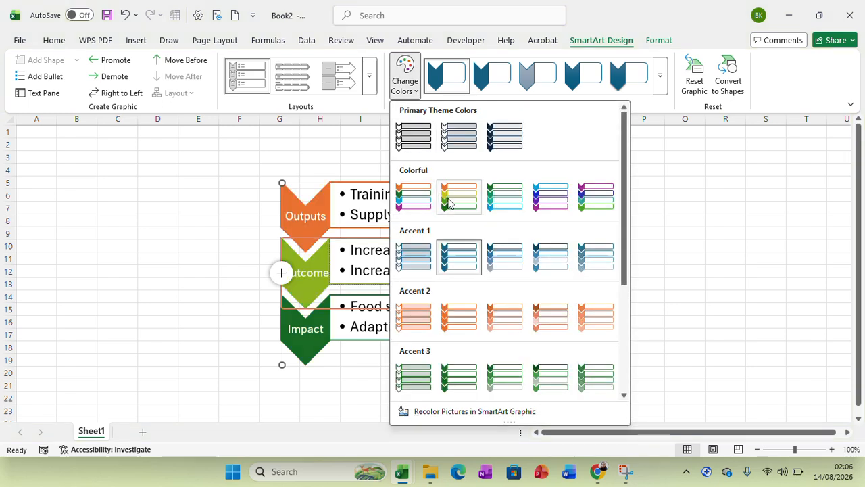
left_click(449, 201)
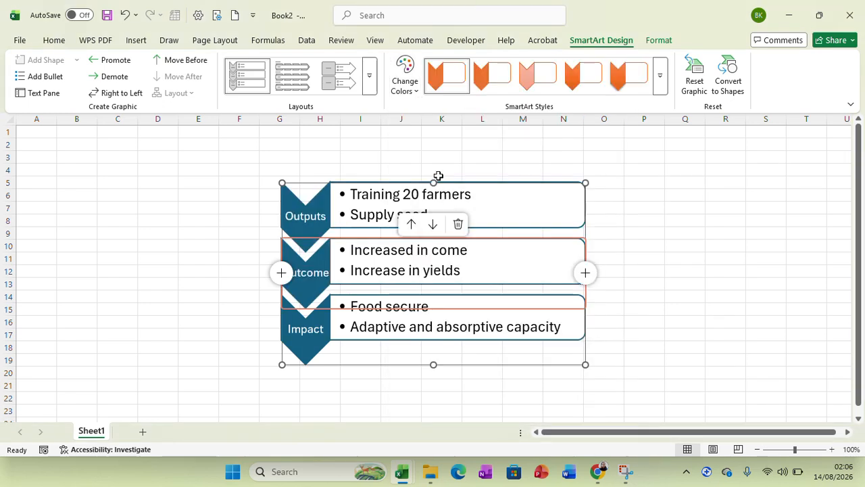
left_click(413, 93)
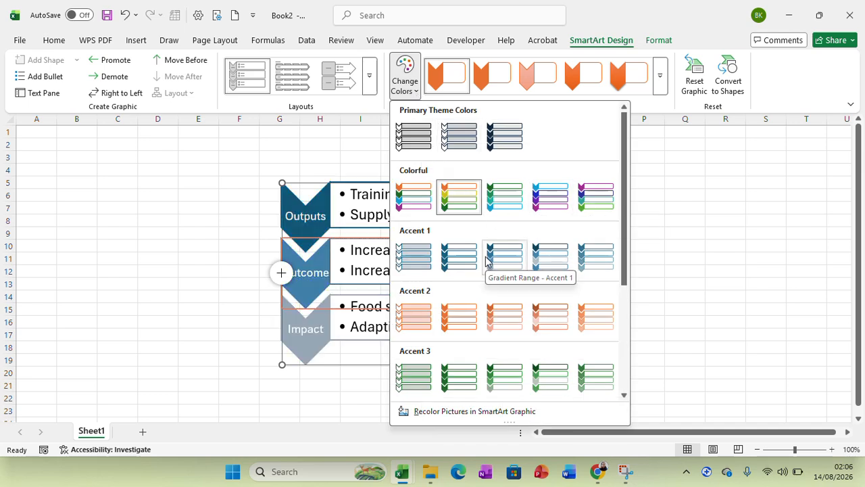
left_click(467, 196)
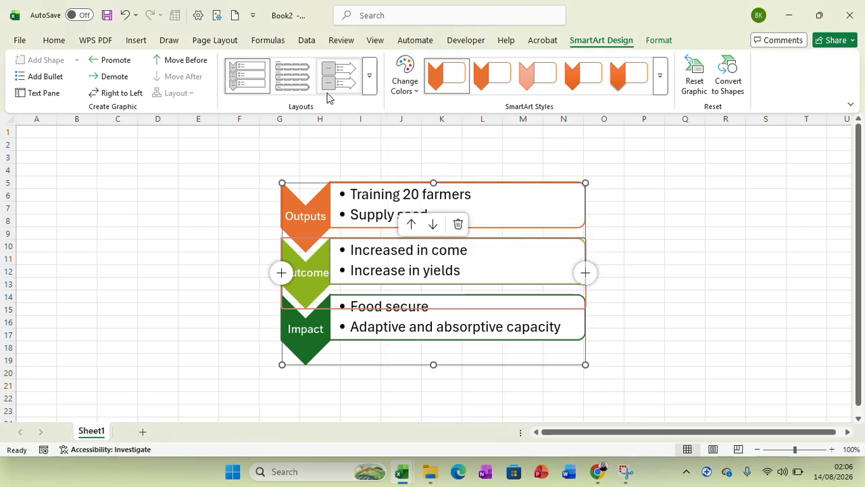
- Set the font of the Outputs chevron label to ADLaM Display and deselect the graphic
left_click(61, 44)
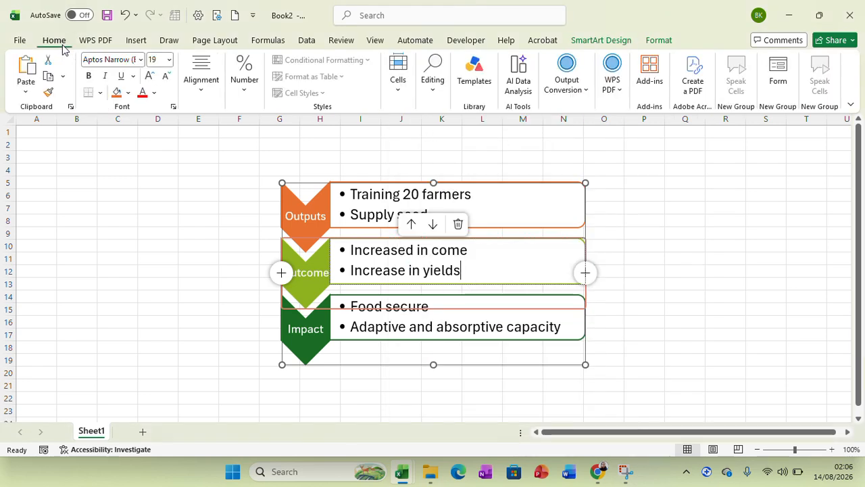
left_click(140, 59)
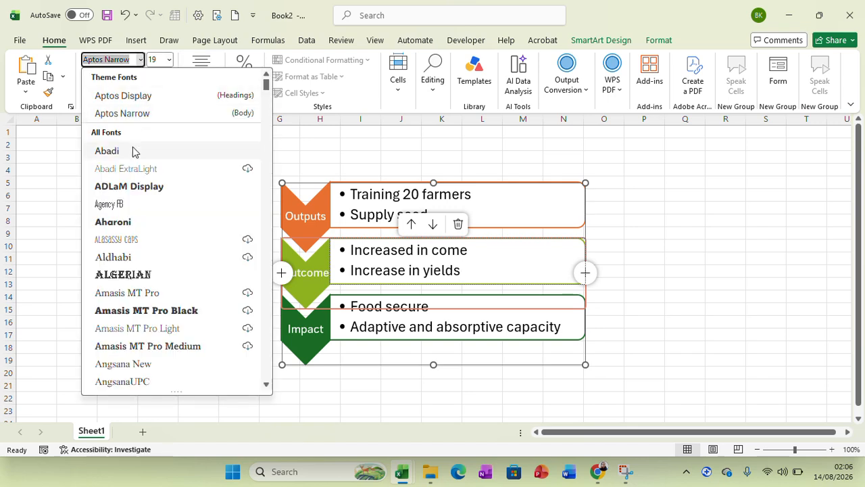
key("Escape")
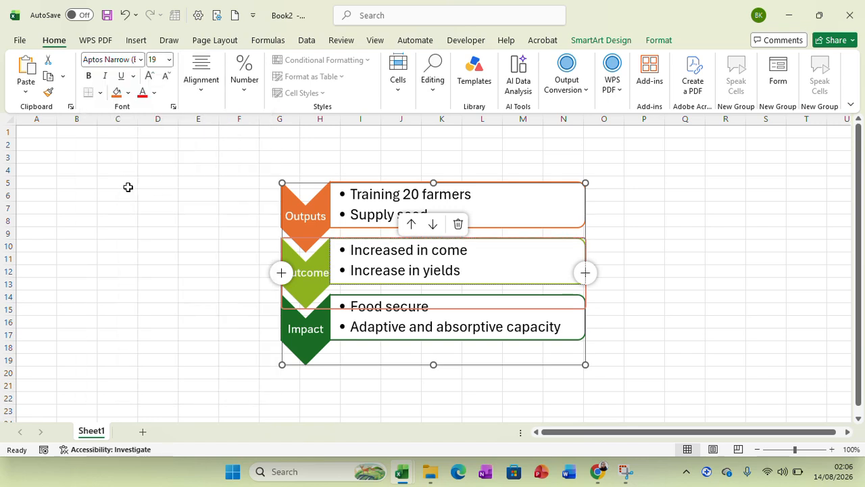
left_click(319, 221)
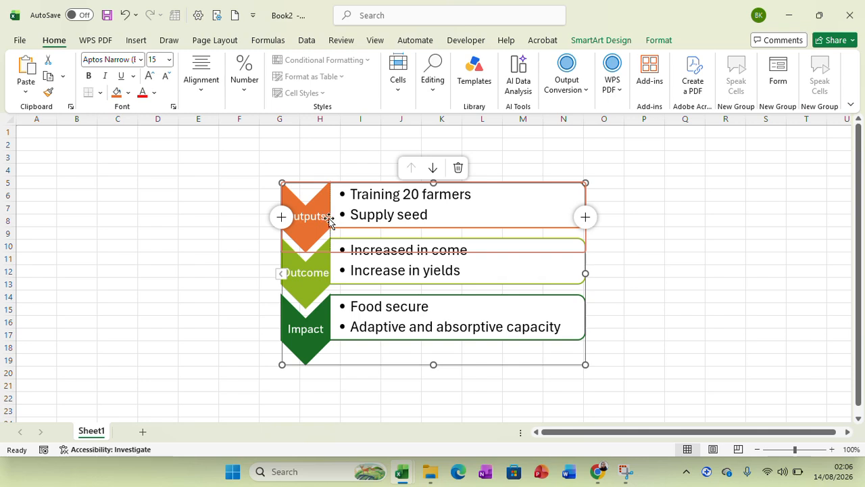
left_click_drag(327, 216, 286, 217)
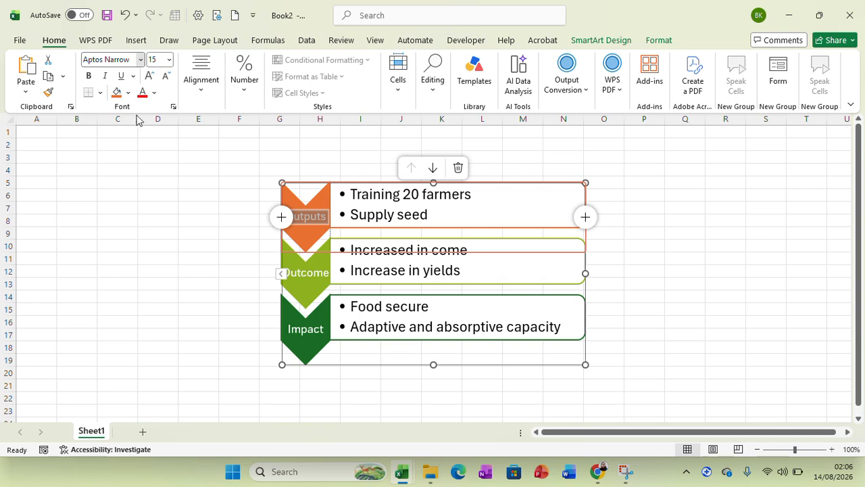
left_click(141, 60)
left_click(129, 151)
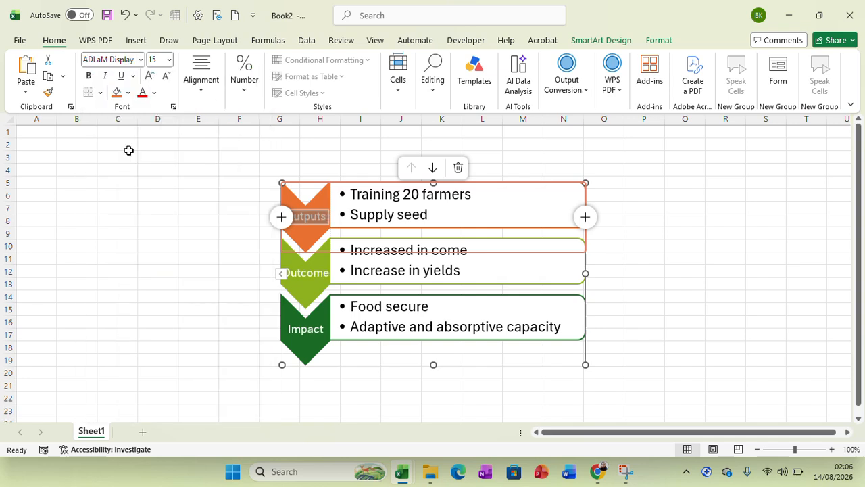
left_click(405, 256)
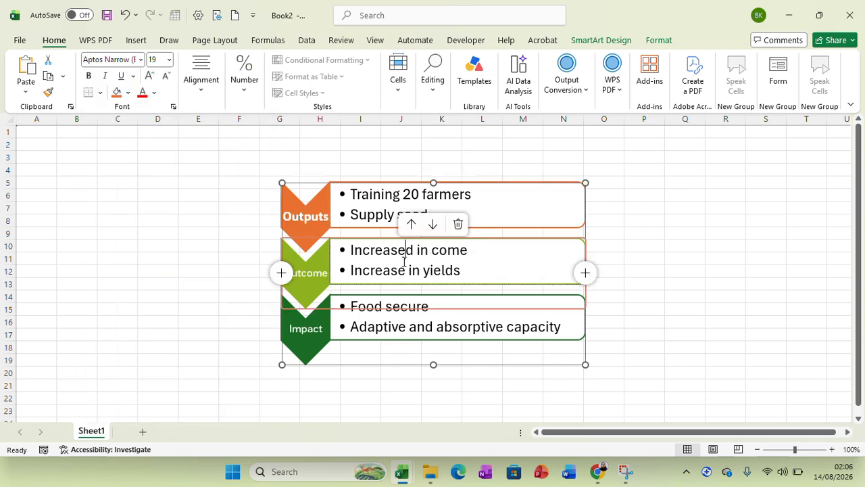
left_click(699, 250)
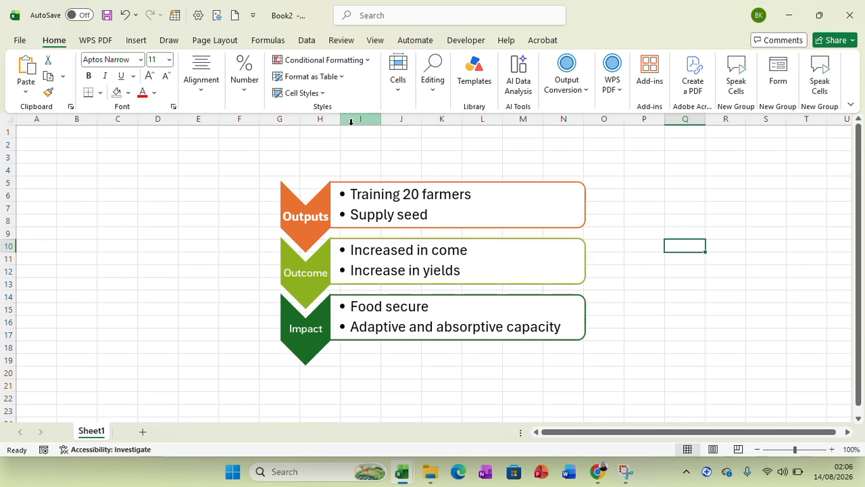
- Insert a Continuous Cycle SmartArt graphic on the chevron list's sheet and try to move it sideways by its uppermost box
left_click(132, 40)
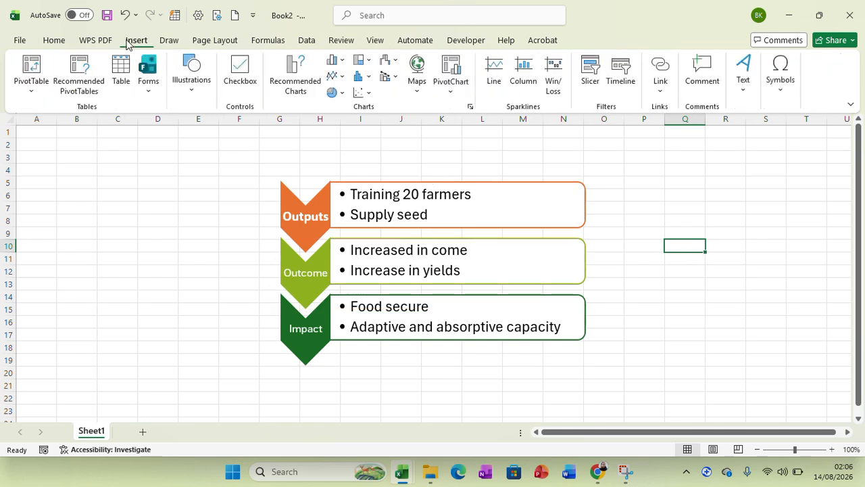
left_click(194, 88)
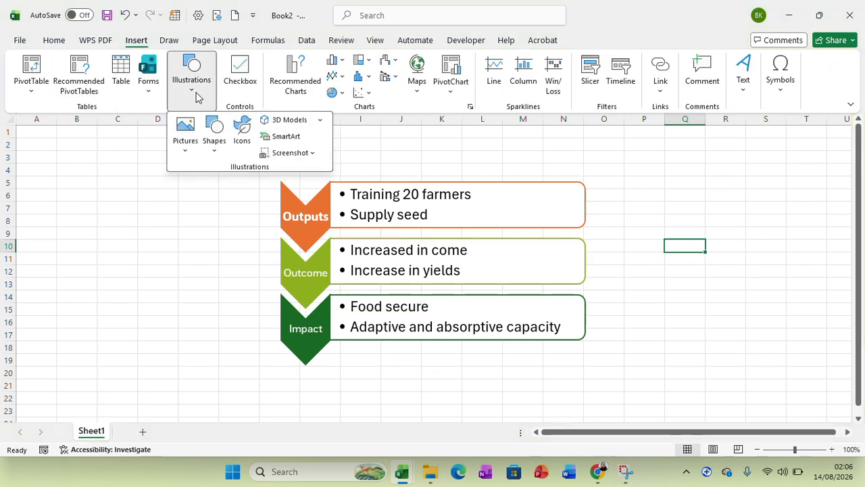
left_click(290, 138)
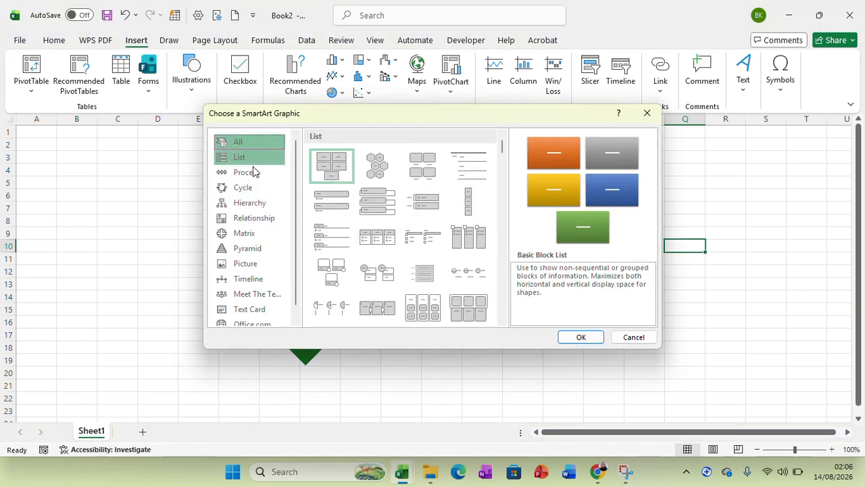
left_click(251, 188)
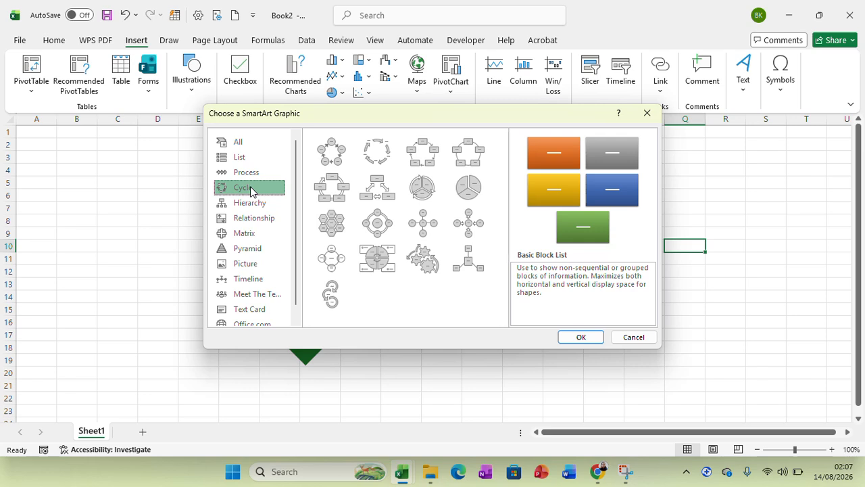
left_click(333, 203)
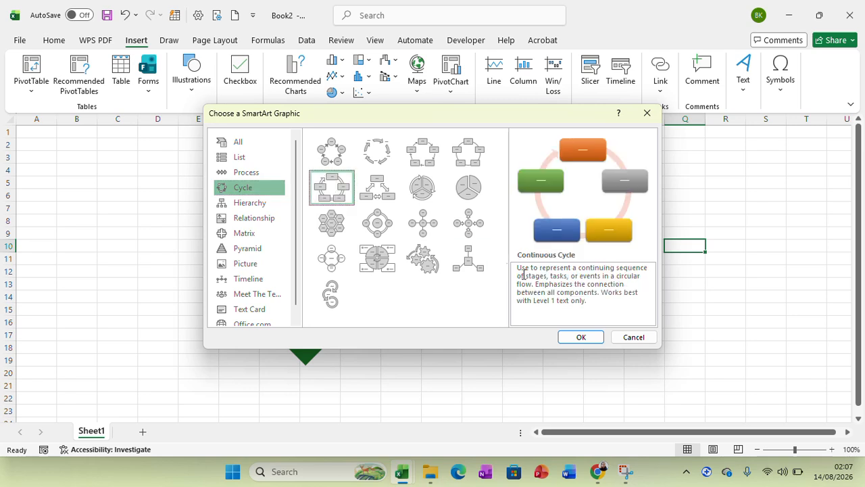
left_click(581, 337)
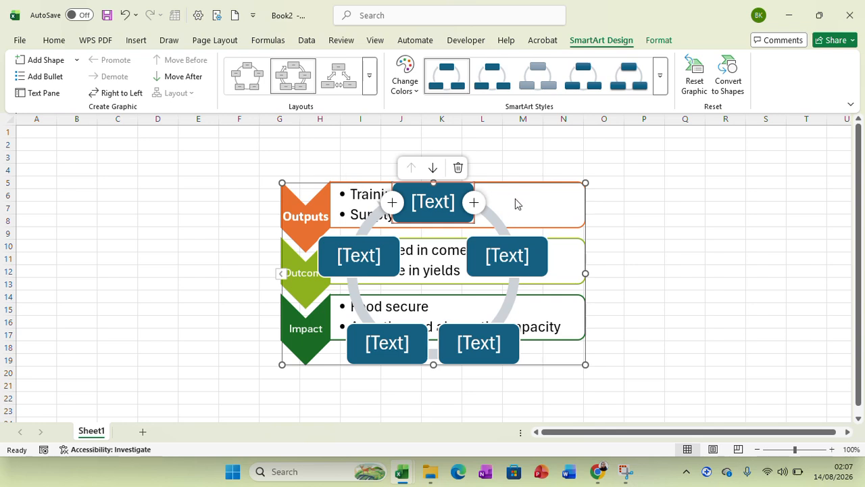
left_click(460, 242)
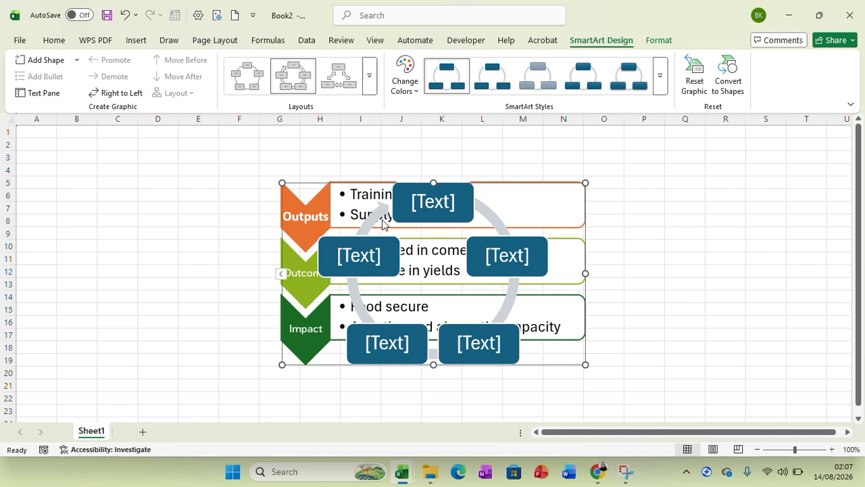
left_click_drag(439, 190, 570, 192)
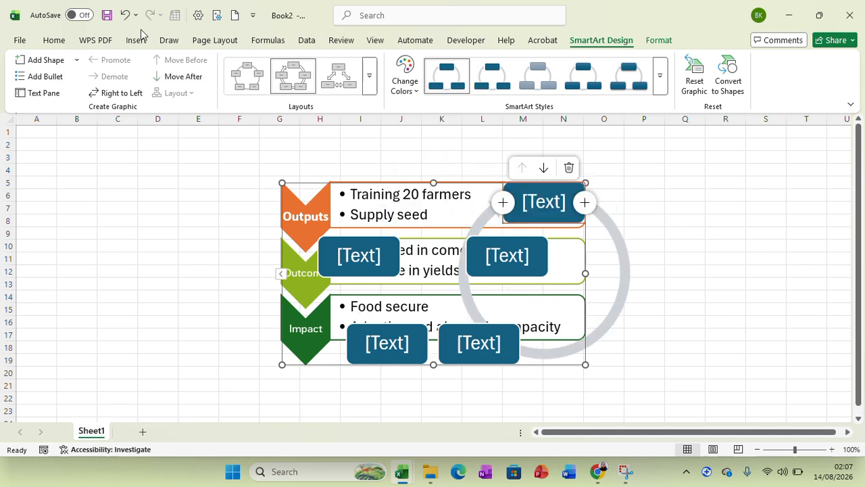
- Undo the box move and the cycle graphic's insertion, redo the Outputs label's font change, and deselect the chevron list
left_click(125, 15)
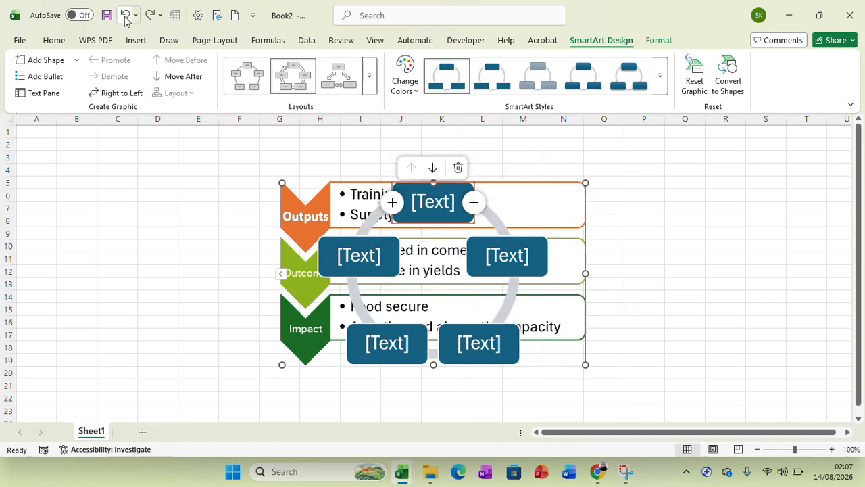
left_click(125, 15)
left_click(125, 15)
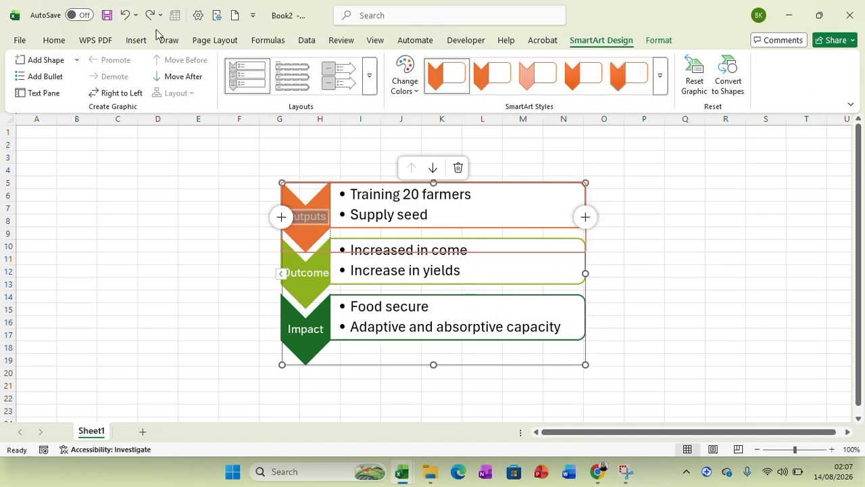
left_click(150, 19)
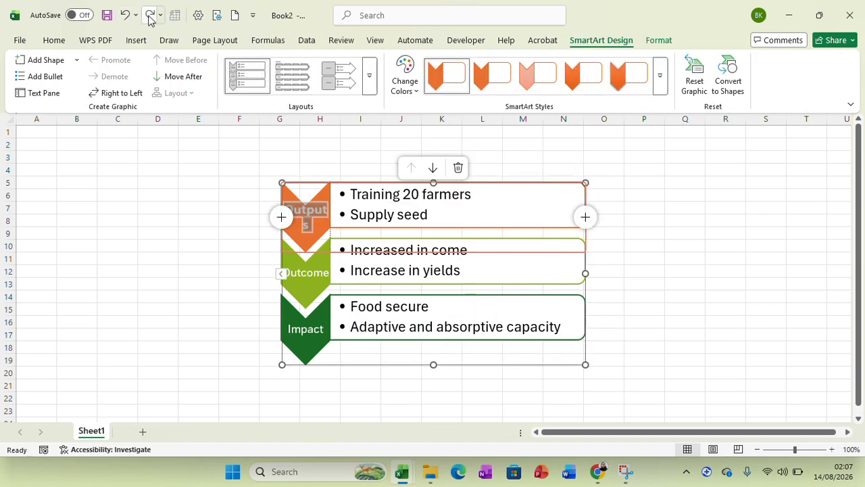
left_click(95, 170)
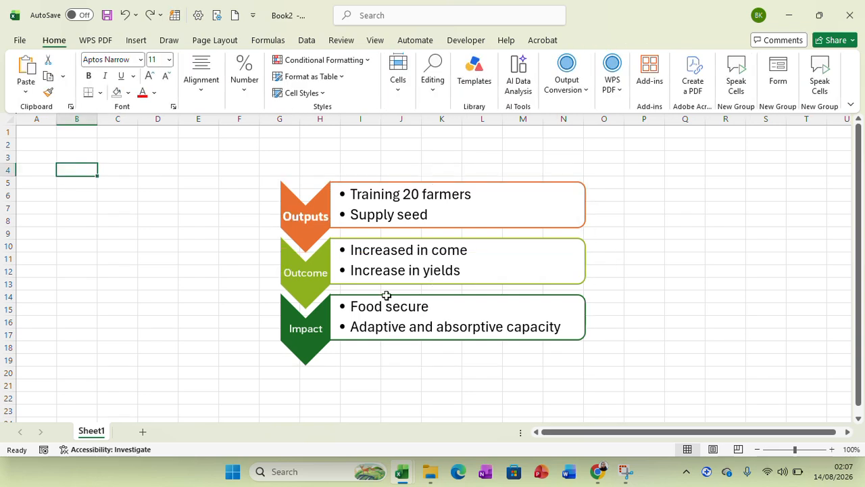
- Add a new worksheet and insert a Continuous Cycle SmartArt graphic on it
left_click(142, 433)
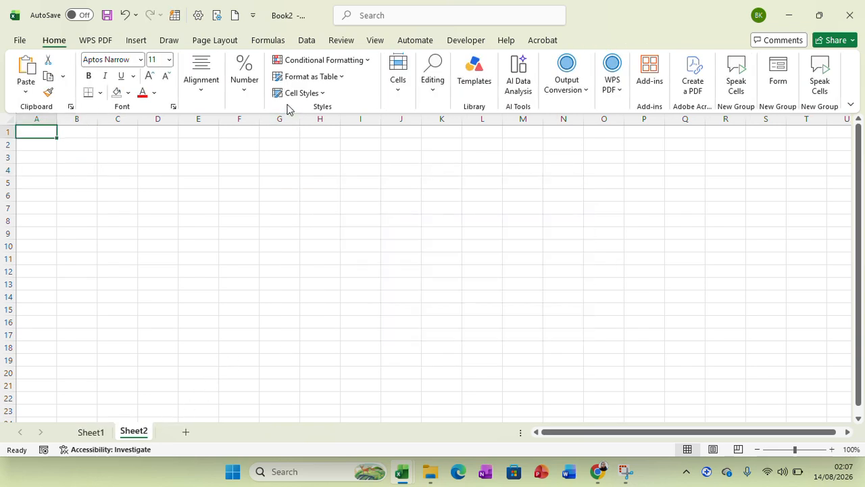
left_click(134, 40)
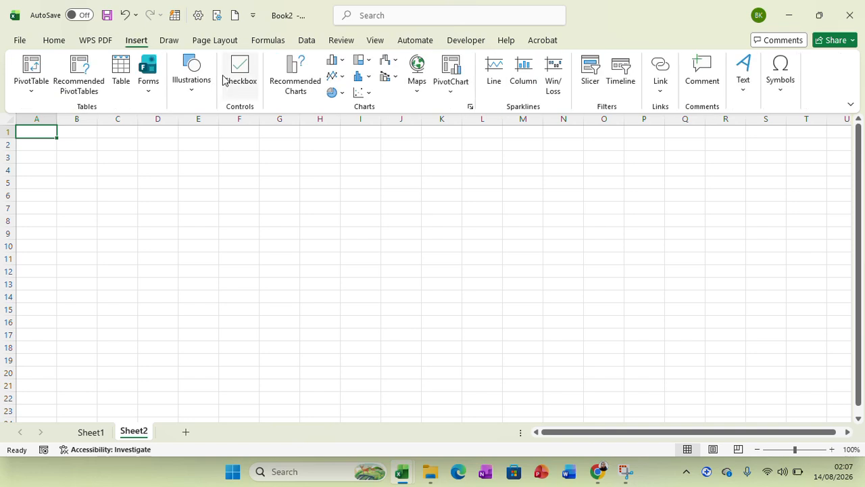
left_click(191, 88)
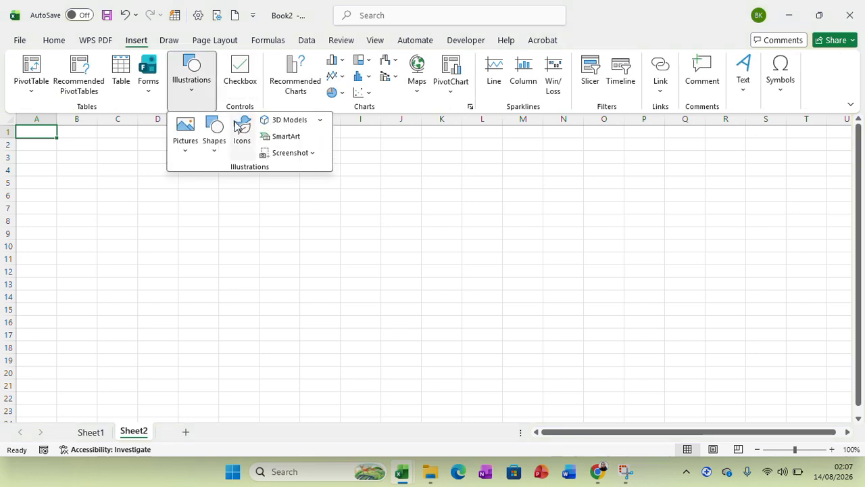
left_click(300, 142)
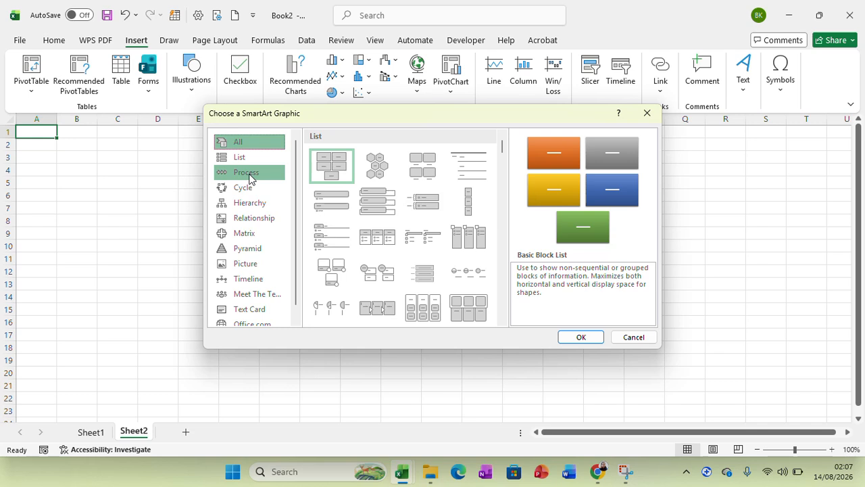
left_click(251, 190)
left_click(341, 188)
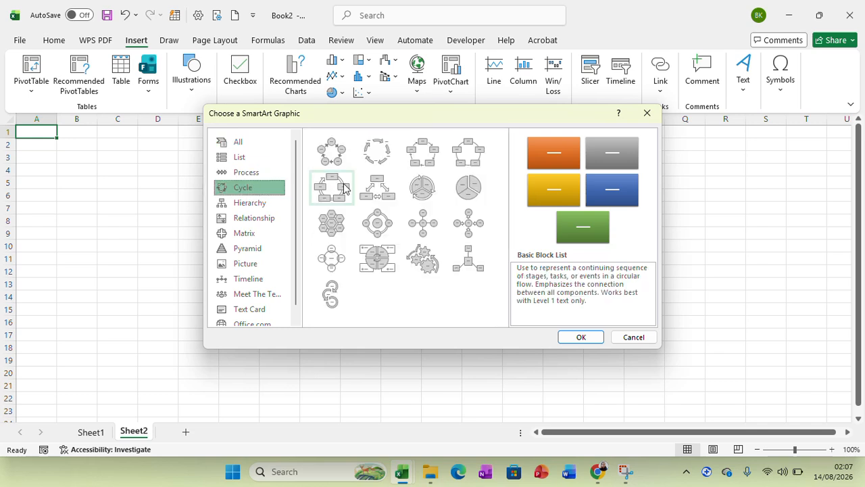
left_click(580, 336)
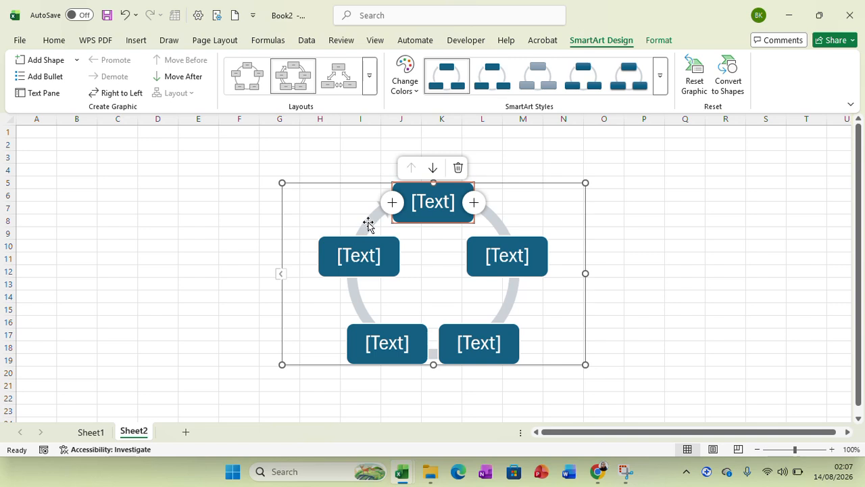
- Label the uppermost box of the cycle graphic Inception
left_click(455, 201)
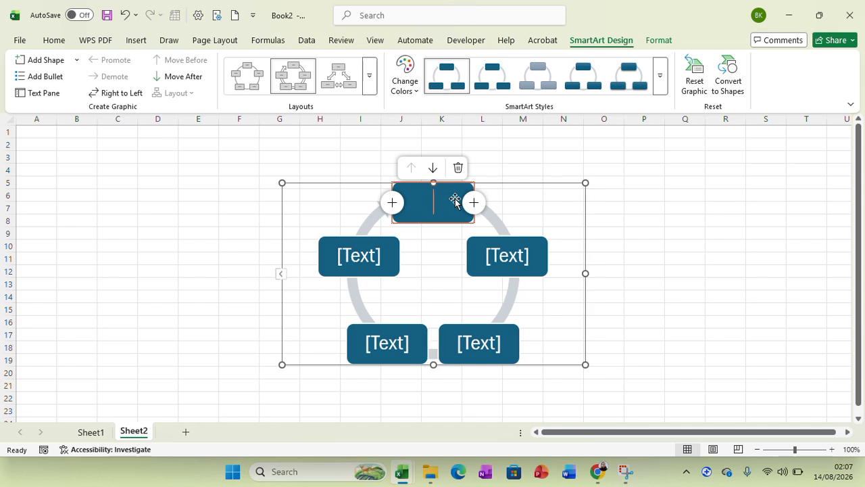
type("Incep")
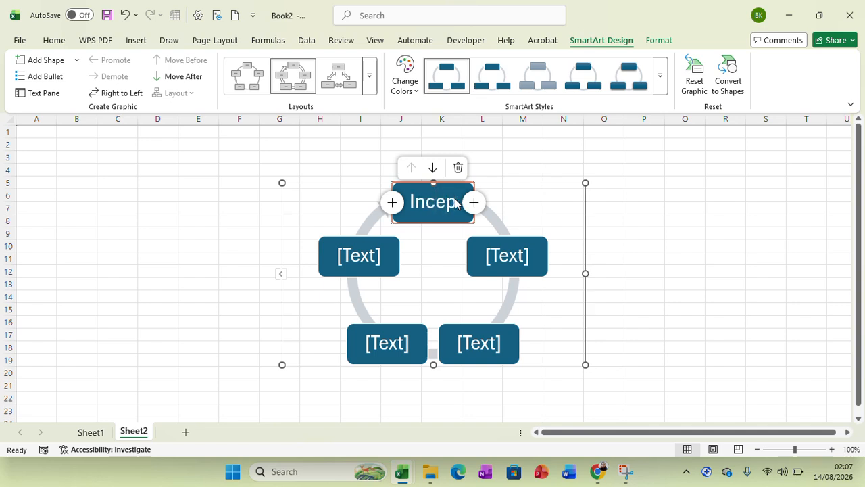
type("tion")
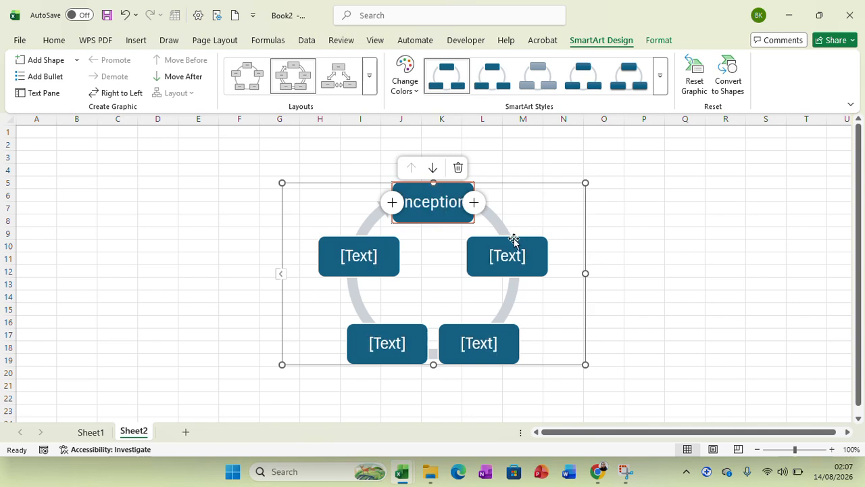
- Nudge the next box clockwise slightly outward from the cycle and label it Implementation
left_click(527, 256)
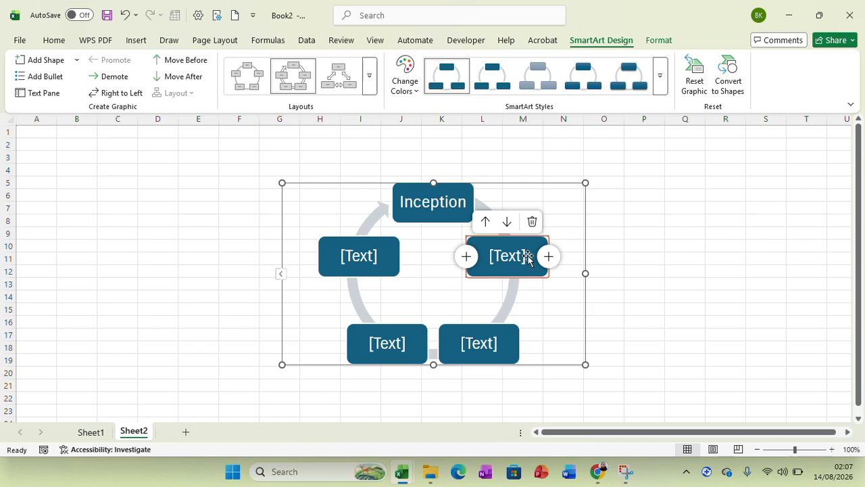
left_click_drag(528, 256, 534, 257)
left_click(504, 257)
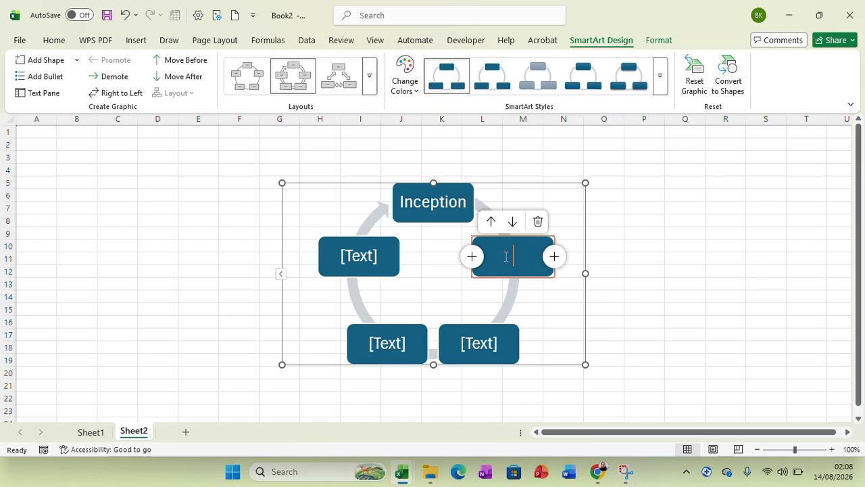
type("Implementa")
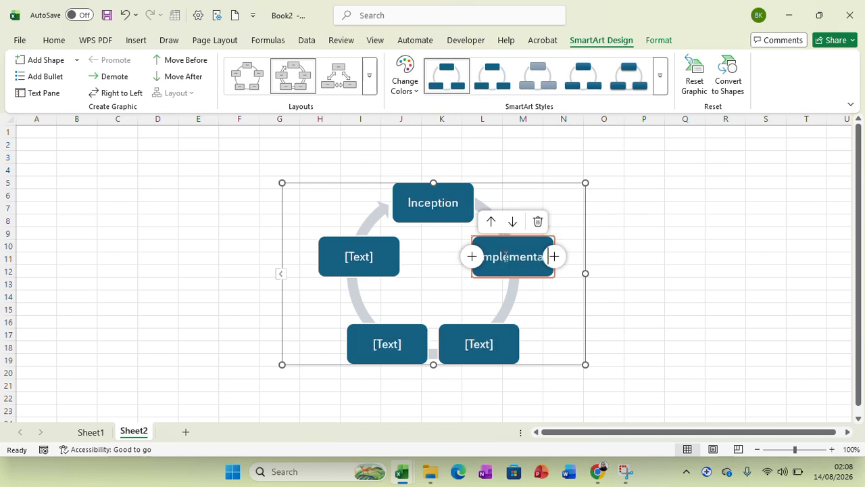
type("tion")
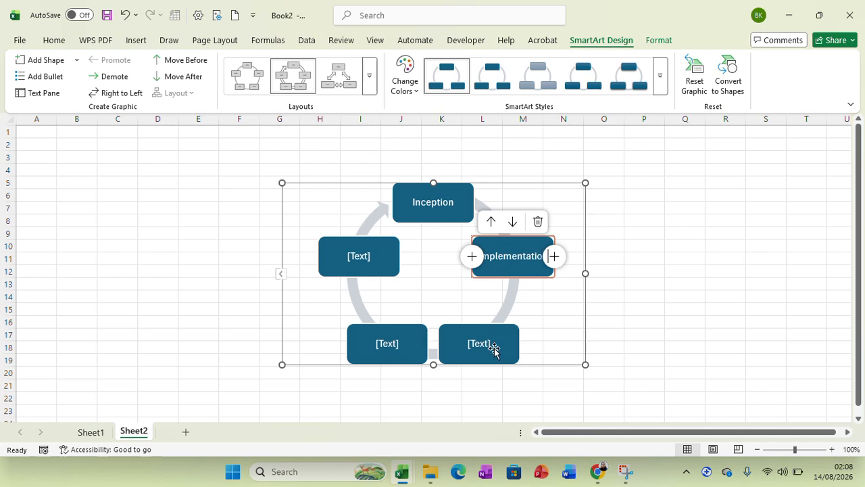
- Label the cycle box that follows Implementation as Mid Term Evaluation
left_click(494, 348)
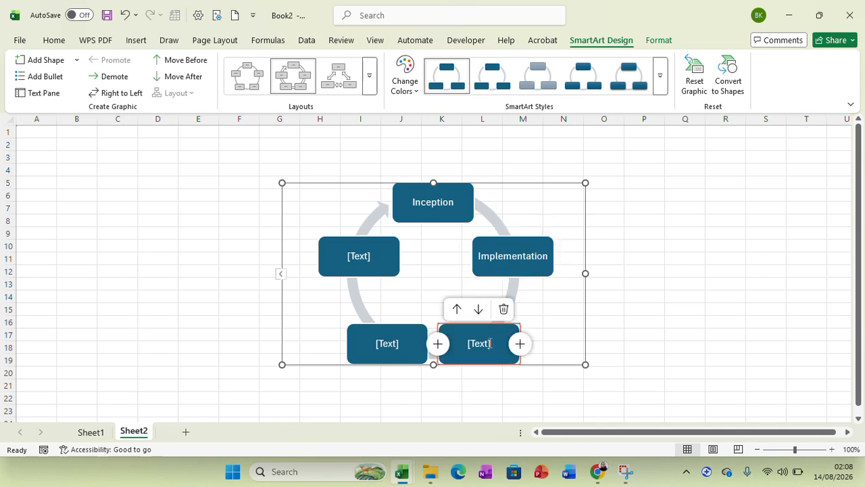
left_click(491, 344)
type("Mid Term Eva")
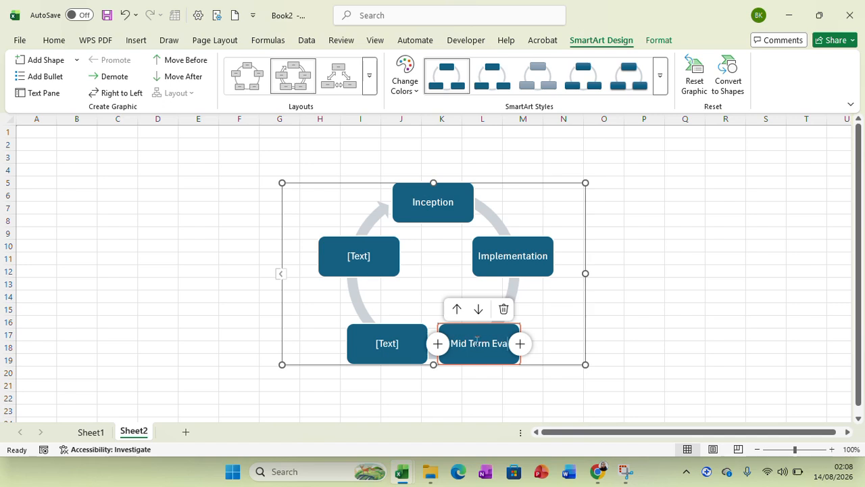
type("luation")
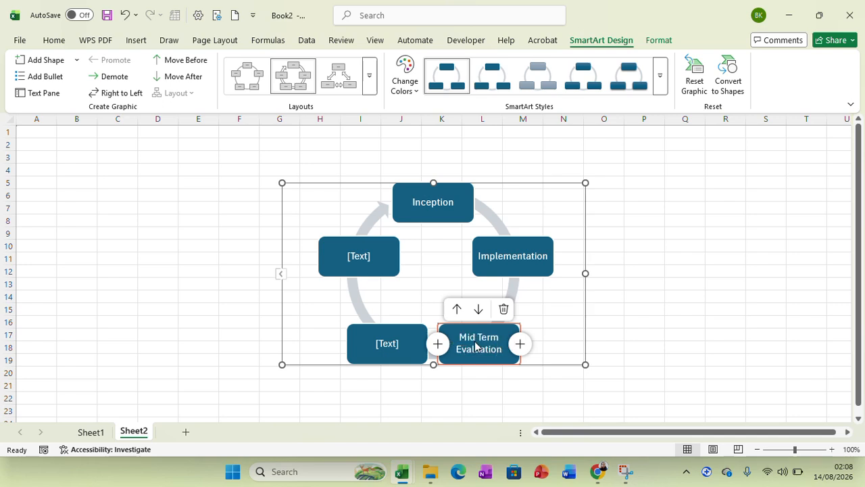
- Label the two remaining cycle boxes Endline and Closeout in clockwise order, and deselect the graphic
left_click(408, 350)
left_click(399, 343)
type("Ending")
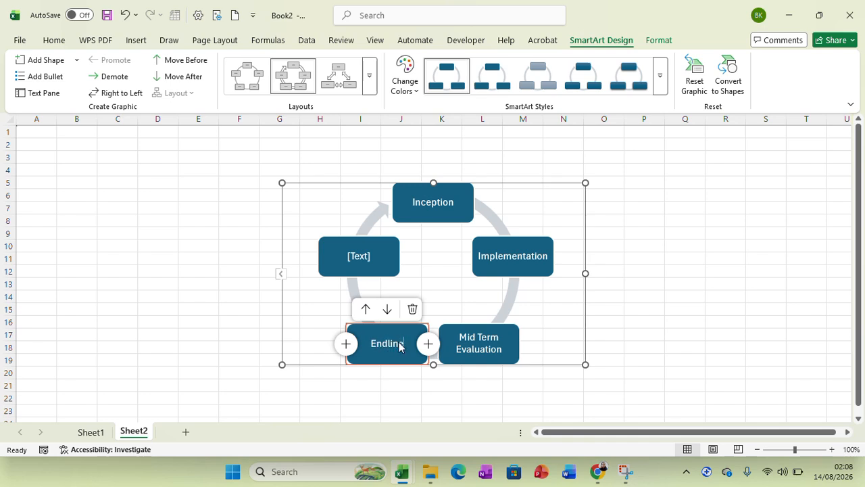
left_click(359, 261)
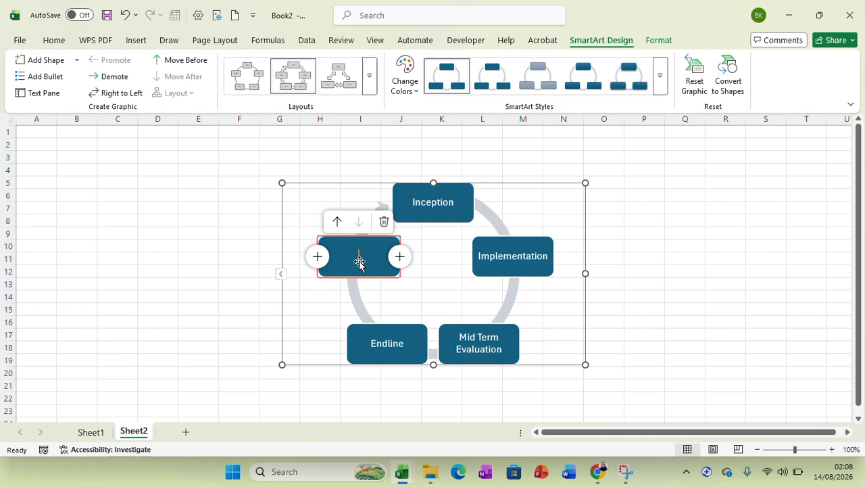
type("Closeout")
left_click(631, 273)
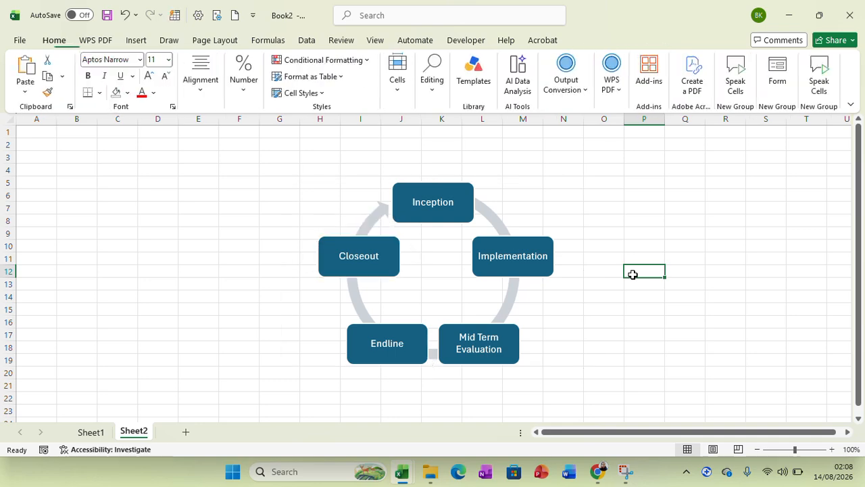
- Apply the second SmartArt style and the second Colorful scheme, orange through gold to dark green, to the cycle graphic
left_click(494, 262)
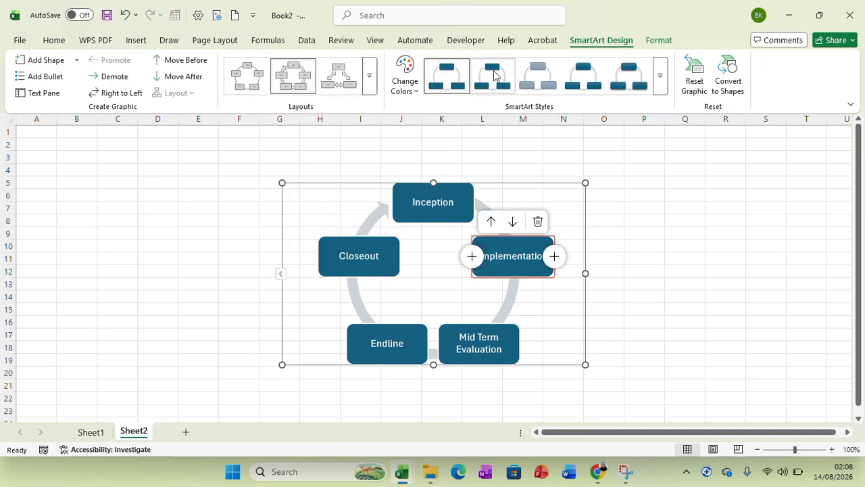
left_click(494, 76)
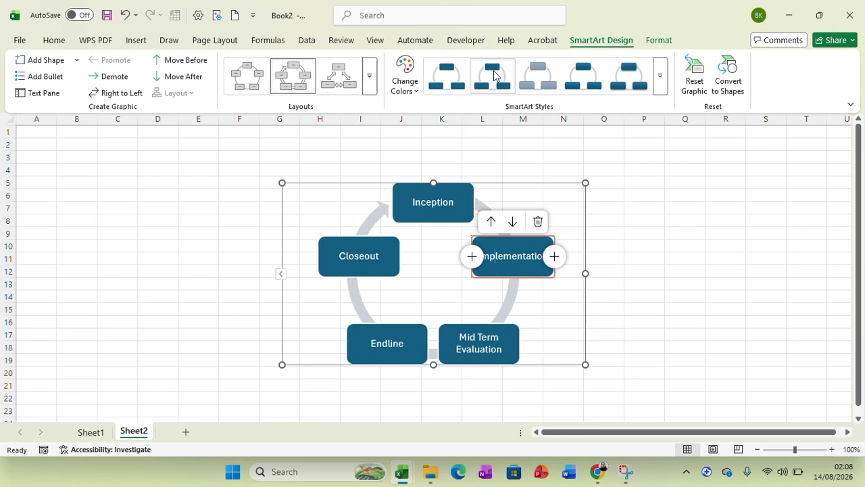
left_click(411, 94)
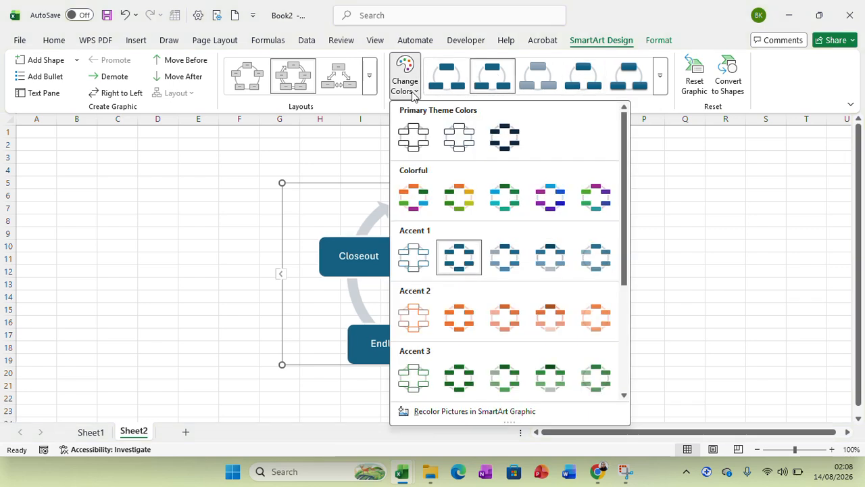
left_click(463, 203)
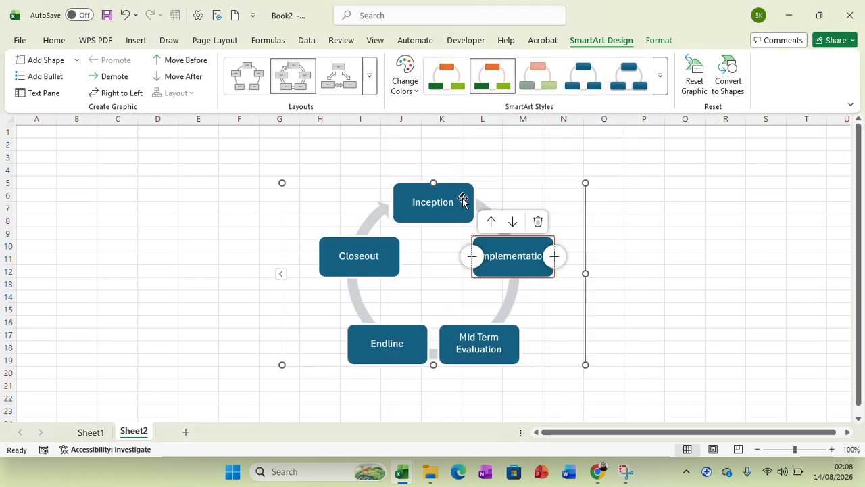
left_click(670, 236)
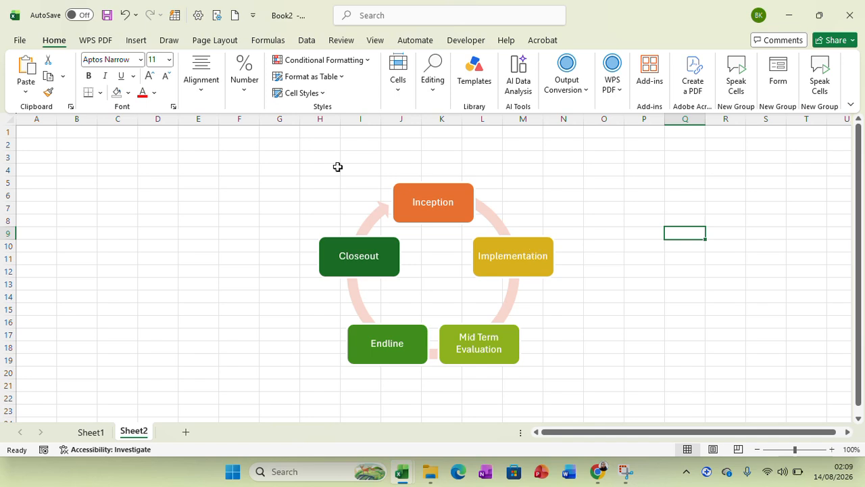
- Add a third worksheet and insert a Horizontal Hierarchy SmartArt graphic on it
left_click(136, 42)
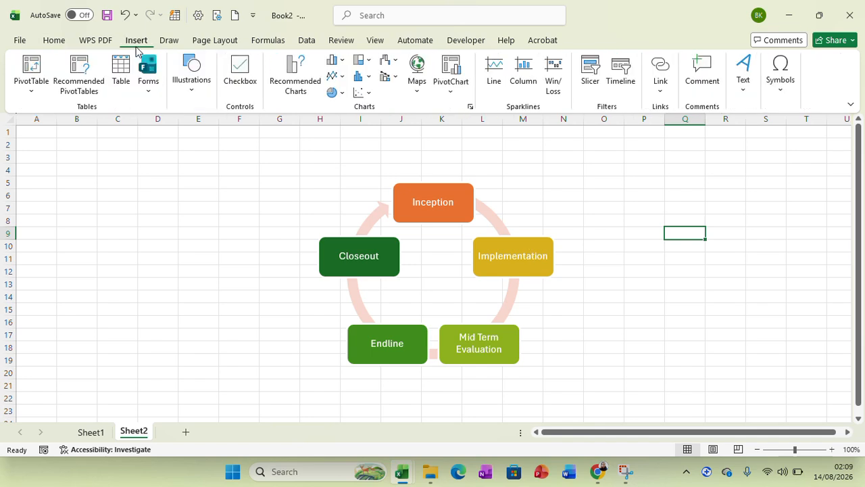
left_click(192, 89)
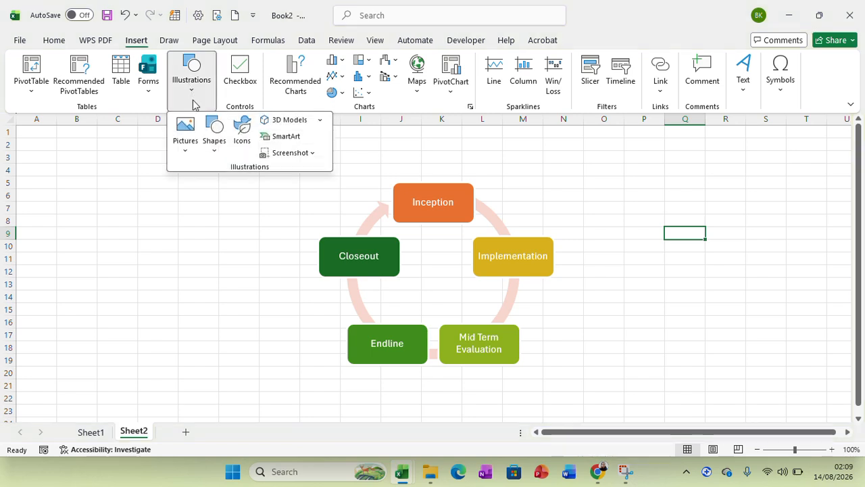
left_click(188, 430)
left_click(188, 433)
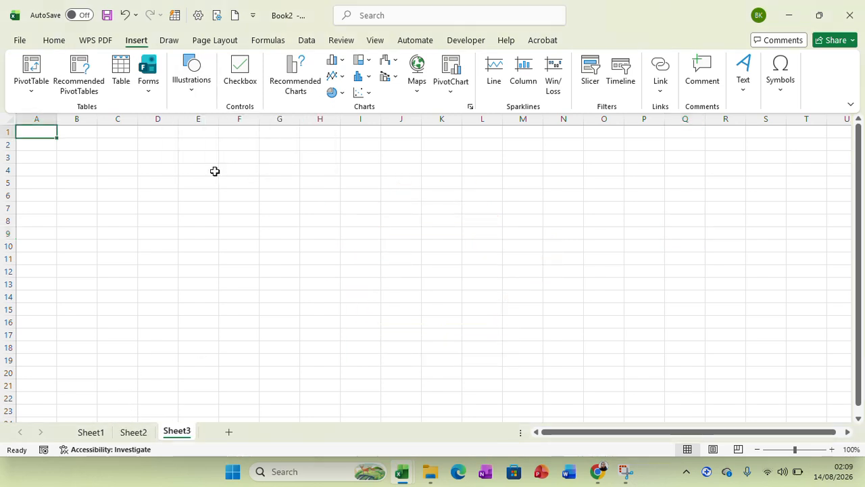
left_click(198, 98)
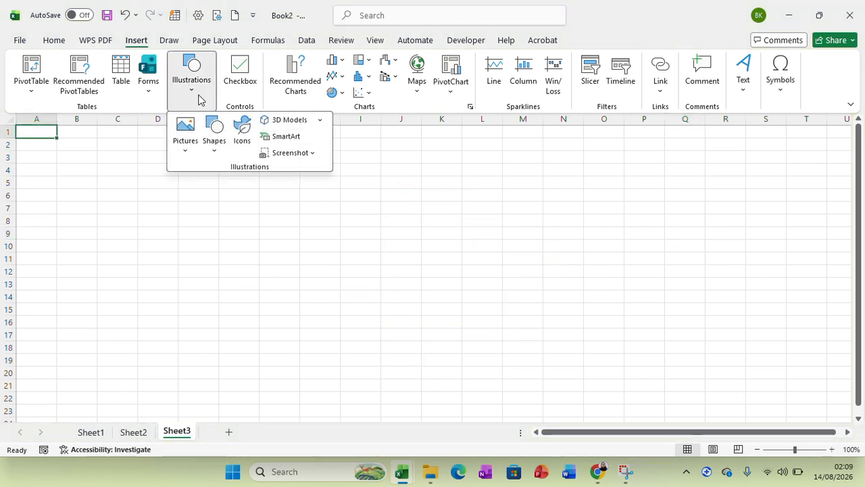
left_click(285, 138)
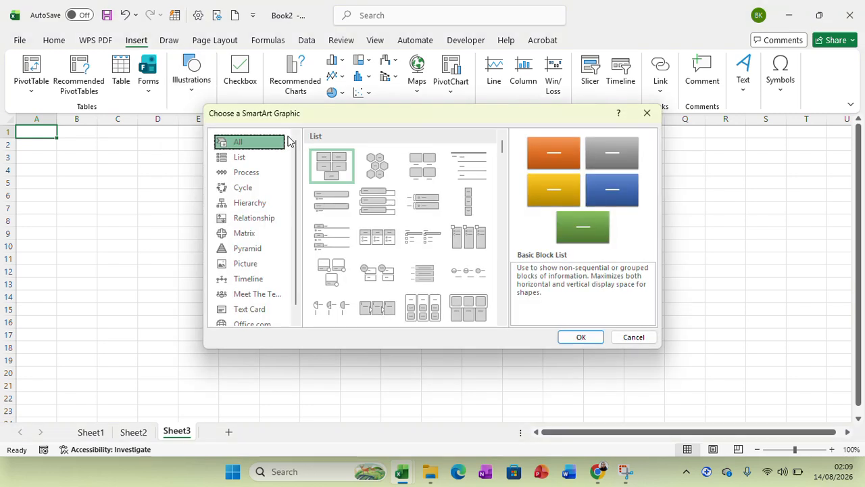
left_click(251, 205)
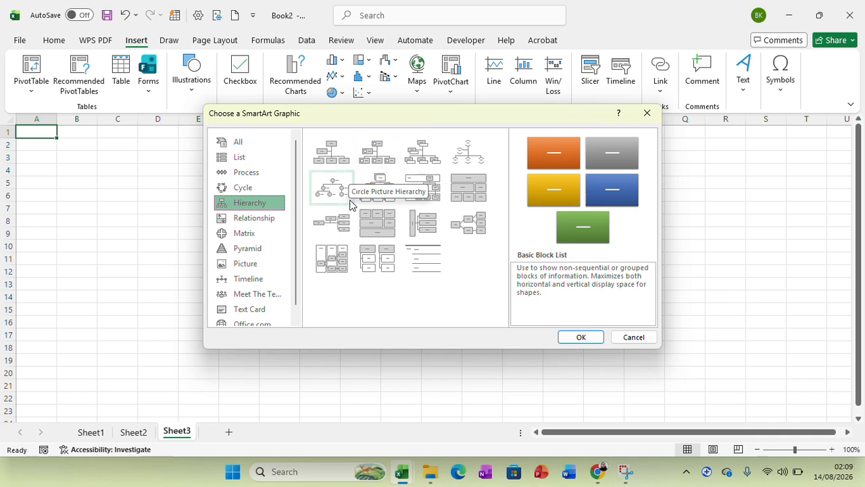
left_click(469, 223)
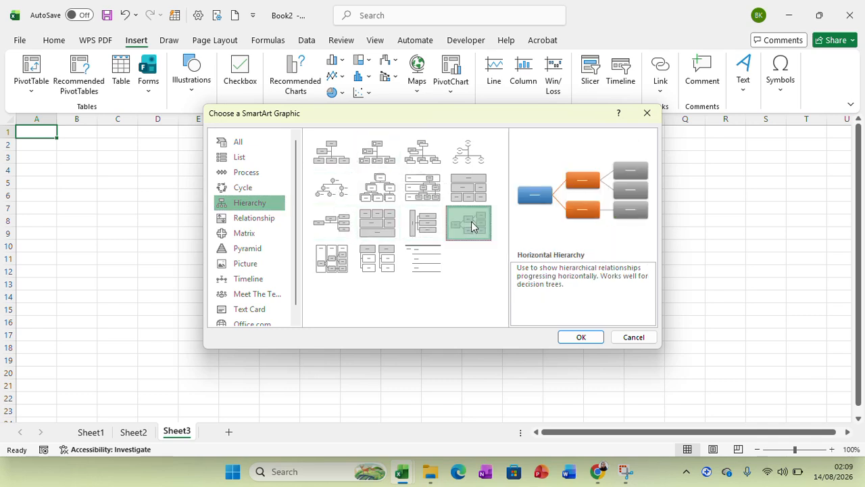
left_click(583, 338)
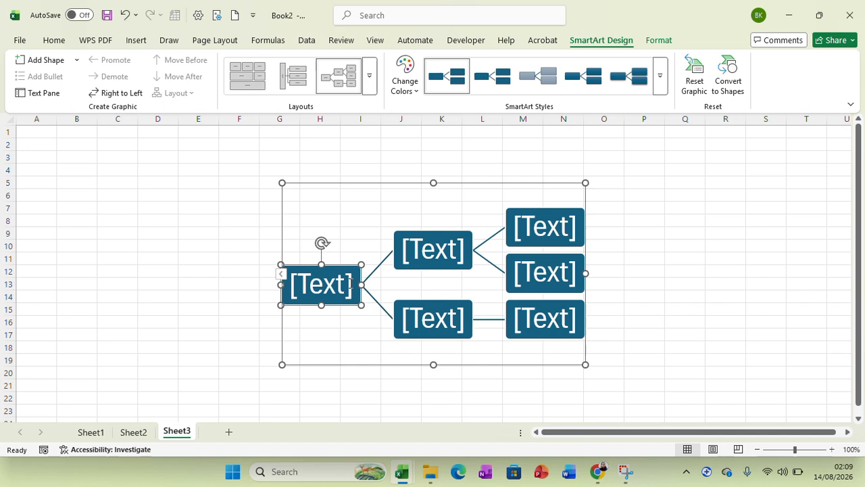
- Label the hierarchy's root box Data and the uppermost third-level box POs
left_click(317, 284)
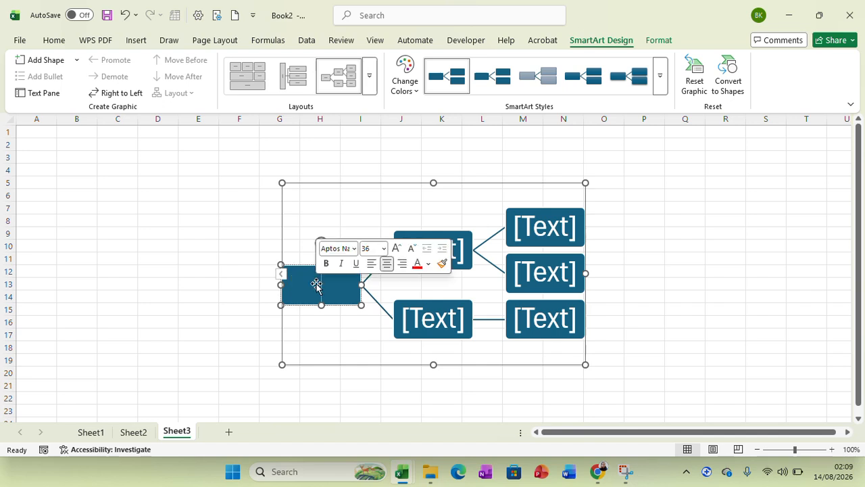
type("Data")
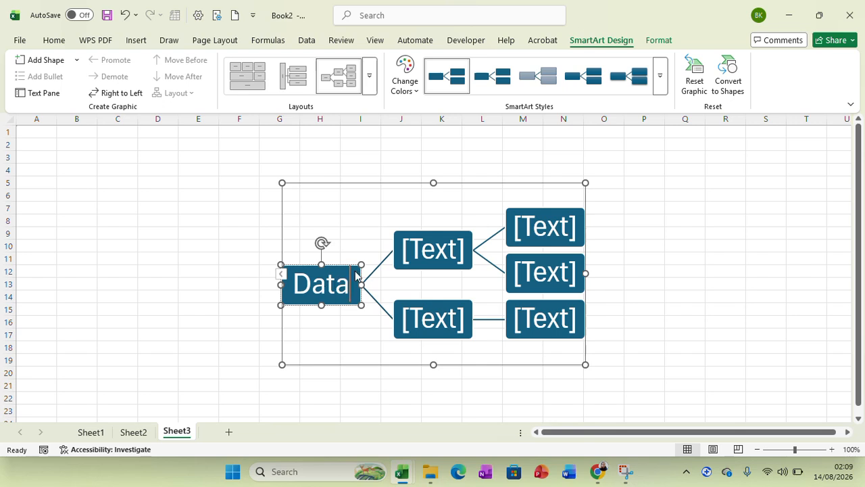
left_click(575, 231)
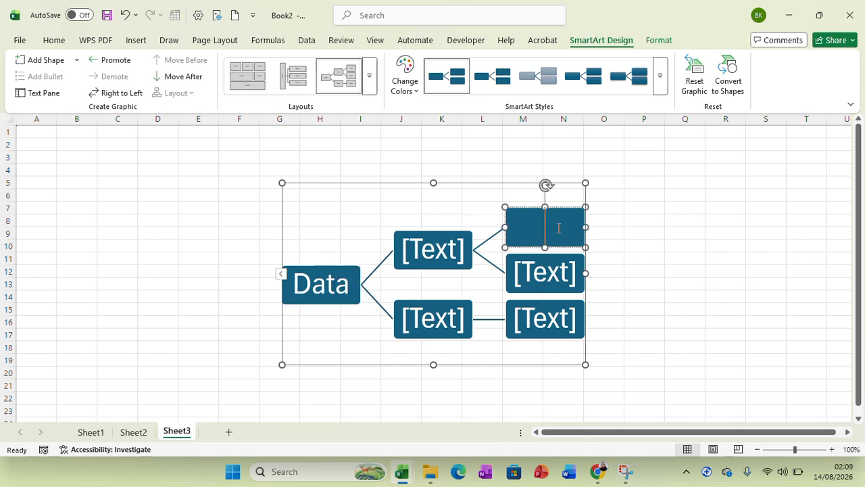
type("PO")
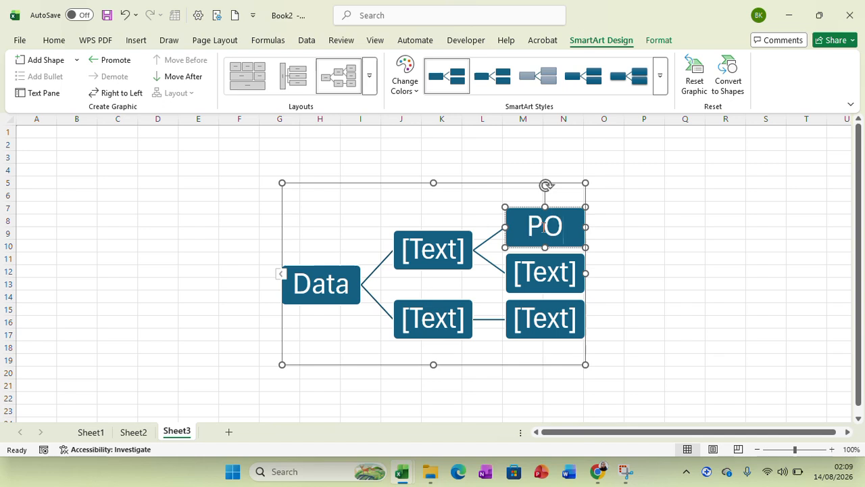
type("s")
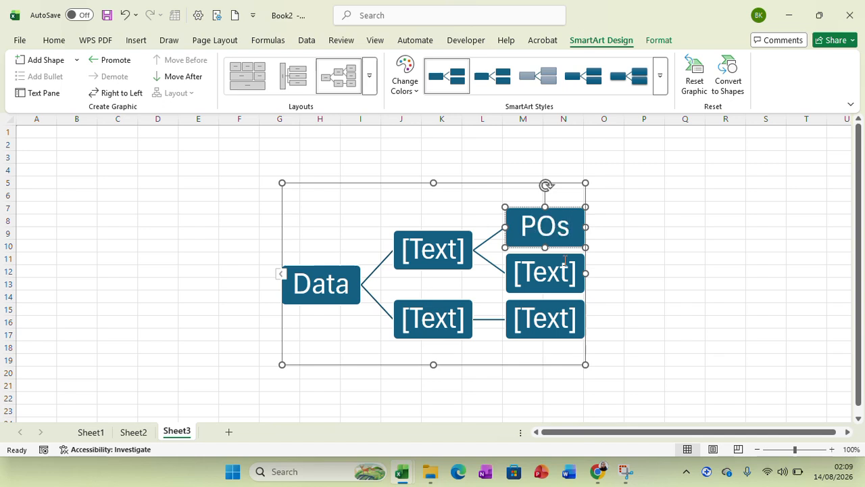
- Label the two remaining third-level boxes of the hierarchy POs
left_click(577, 270)
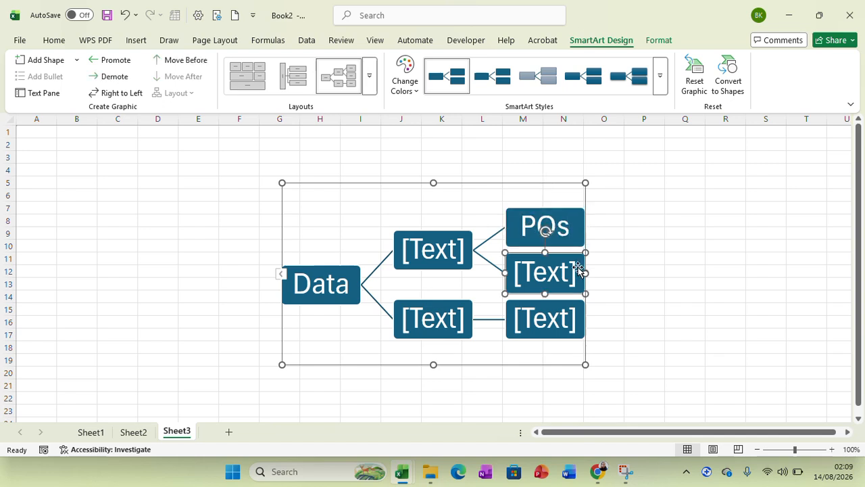
left_click(537, 272)
type("P")
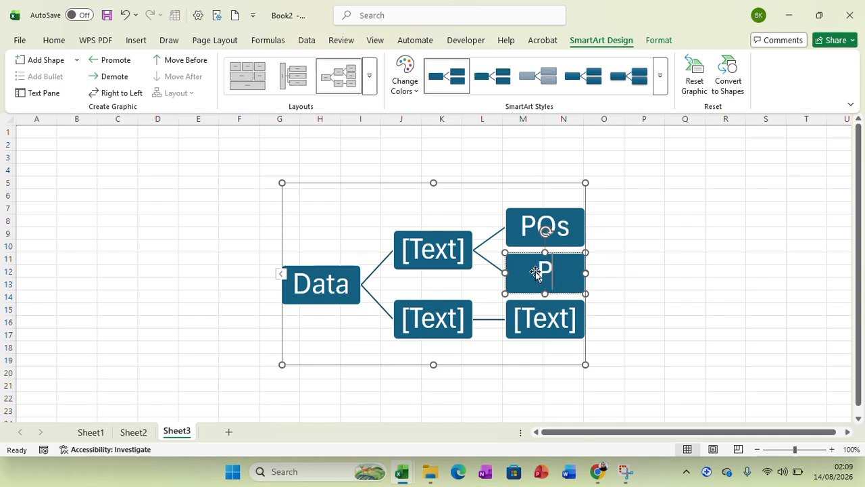
type("O")
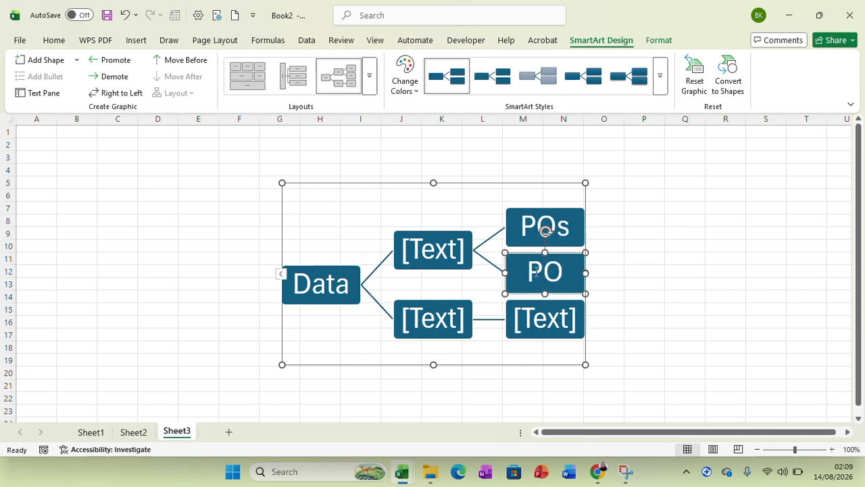
type("s")
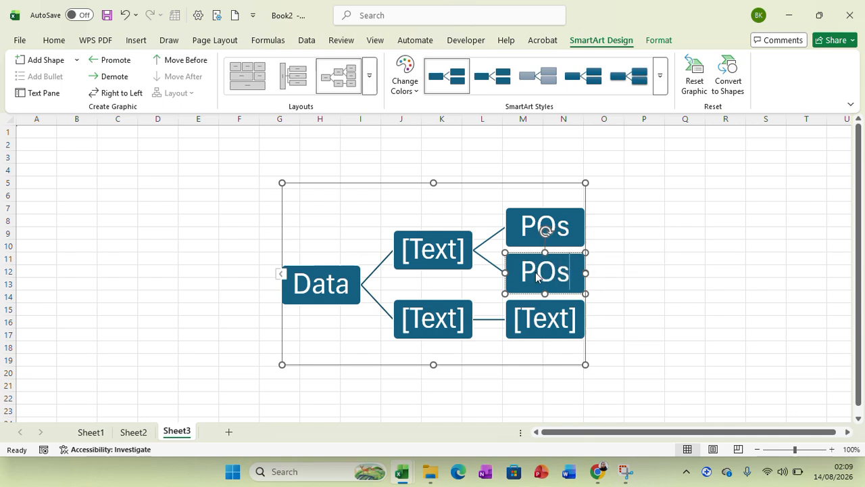
left_click(574, 317)
type("Pos")
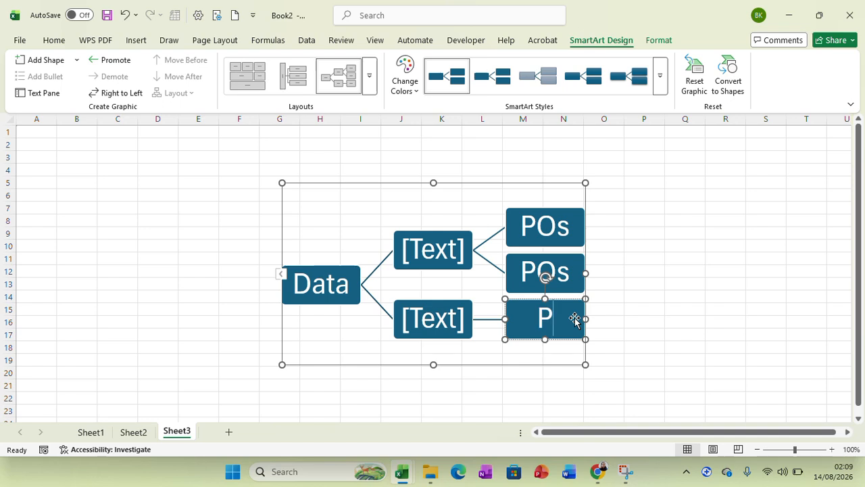
key("BackSpace")
key("BackSpace")
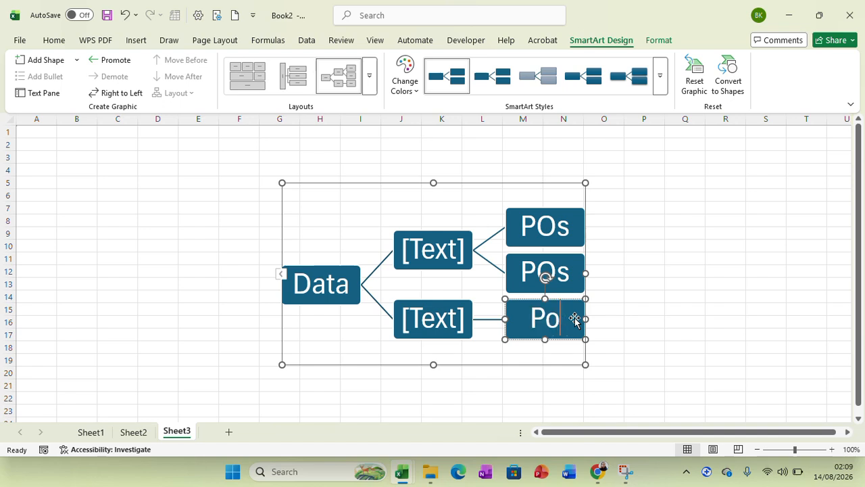
type("Os")
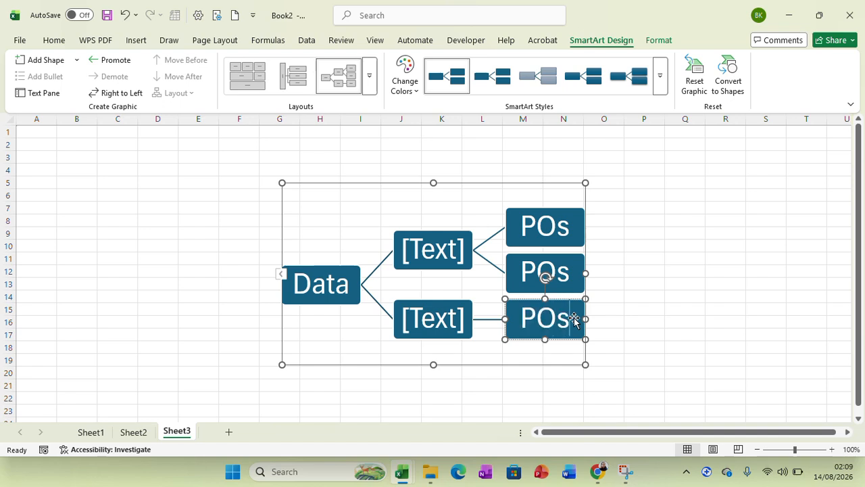
- Label the upper second-level box Kobo and the lower one Comcare, and deselect the graphic
left_click(464, 249)
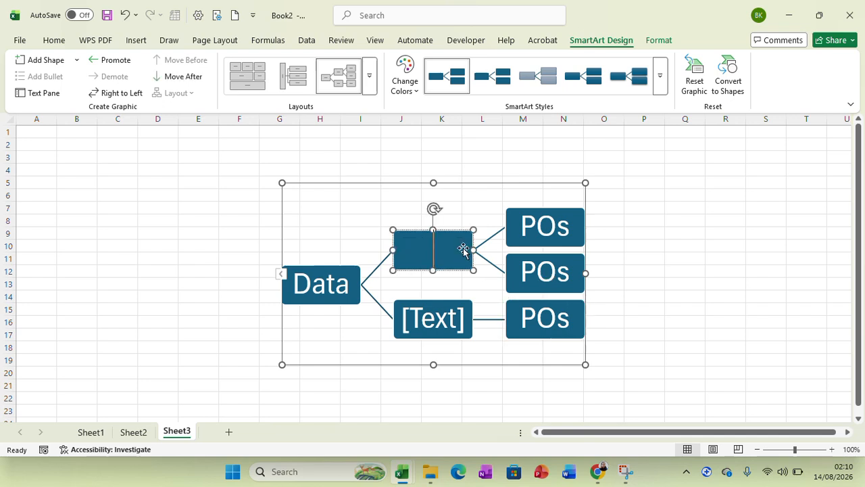
type("Kobo")
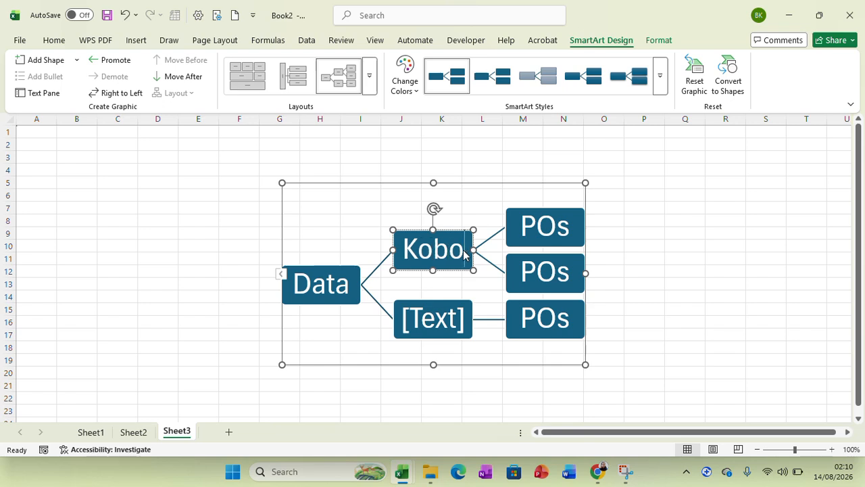
left_click(465, 318)
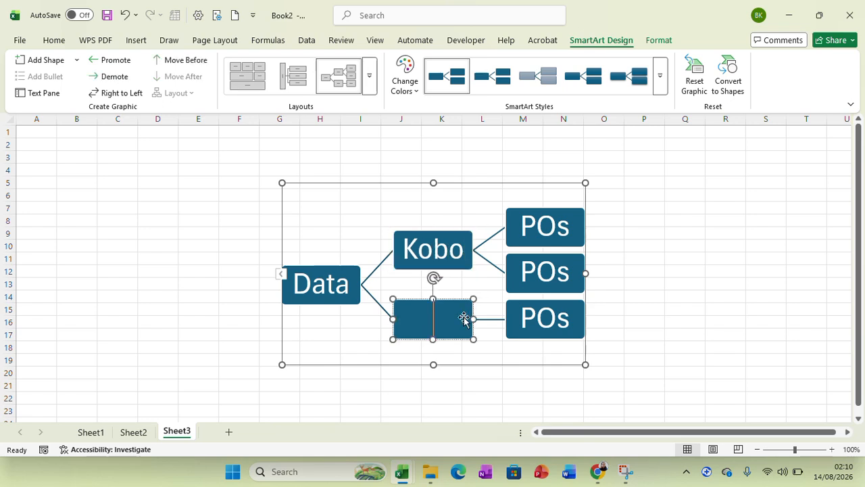
type("Comcare")
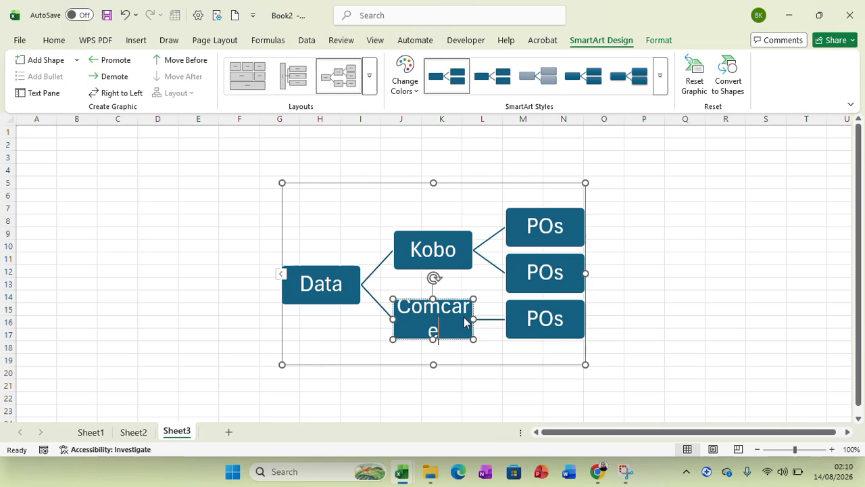
left_click(638, 297)
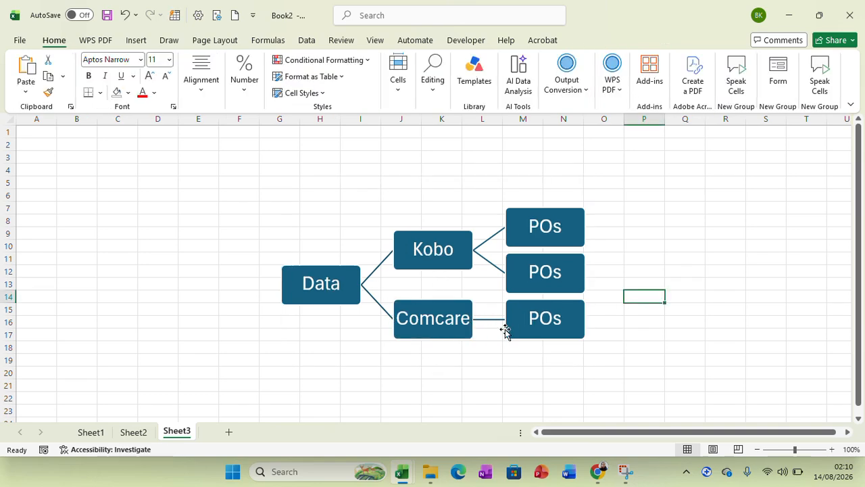
- Try the second Colorful scheme on the hierarchy graphic, replace it with the third one, orange, light blue and purple, and deselect the graphic
left_click(347, 271)
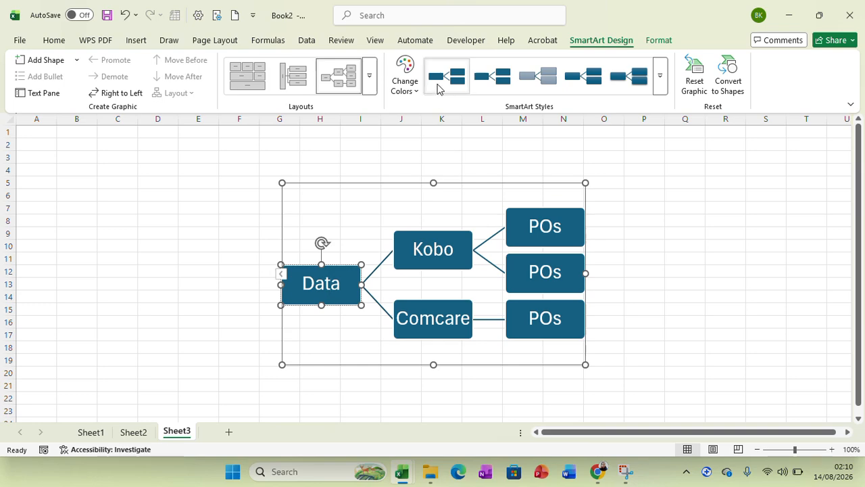
left_click(415, 95)
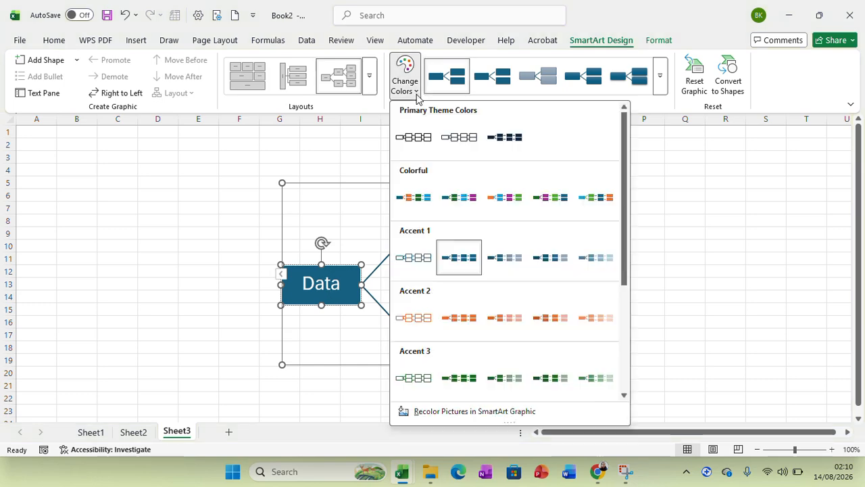
left_click(459, 198)
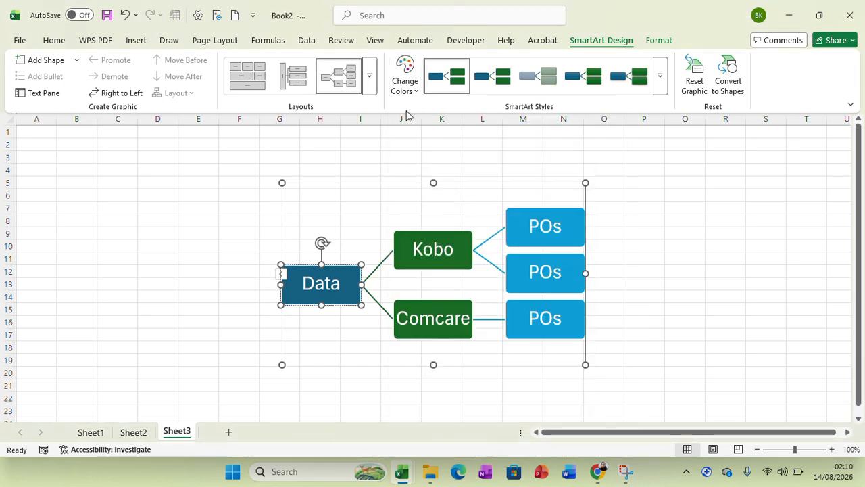
left_click(417, 94)
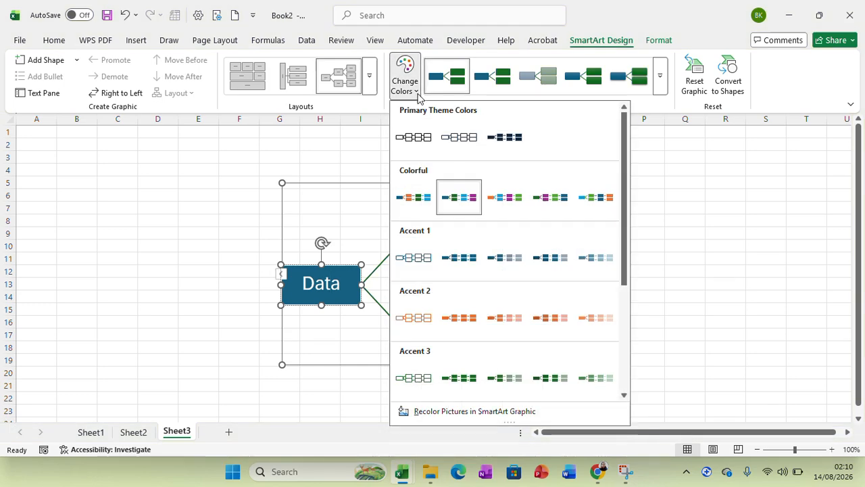
left_click(511, 206)
left_click(643, 243)
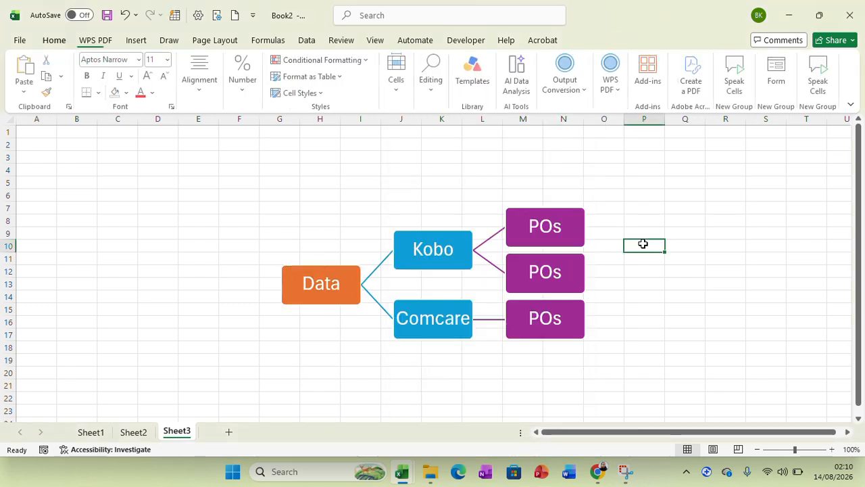